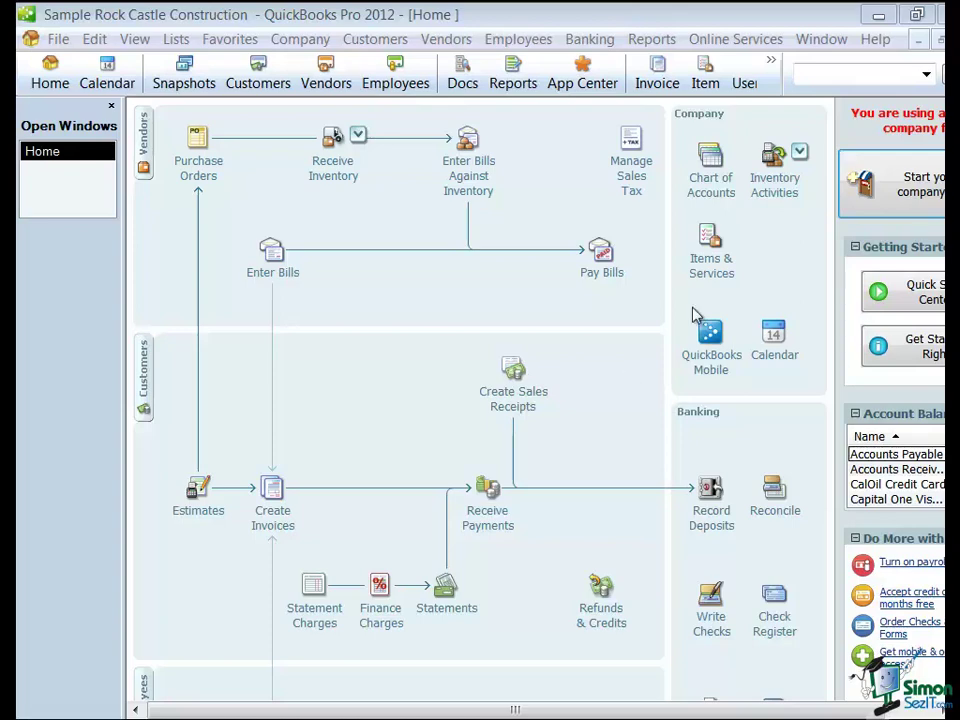
- Open the list of items and services and start a new item of type Sales Tax Item
{"action": "left_click", "coordinate": [721, 264]}
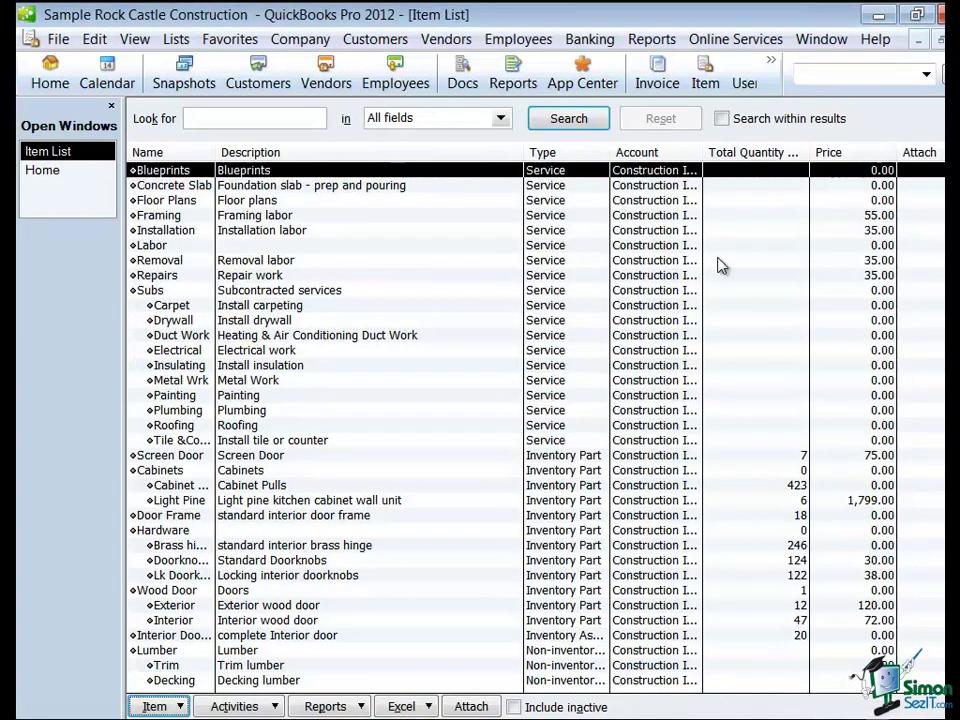
{"action": "scroll", "coordinate": [189, 493], "scroll_direction": "down", "scroll_amount": 11}
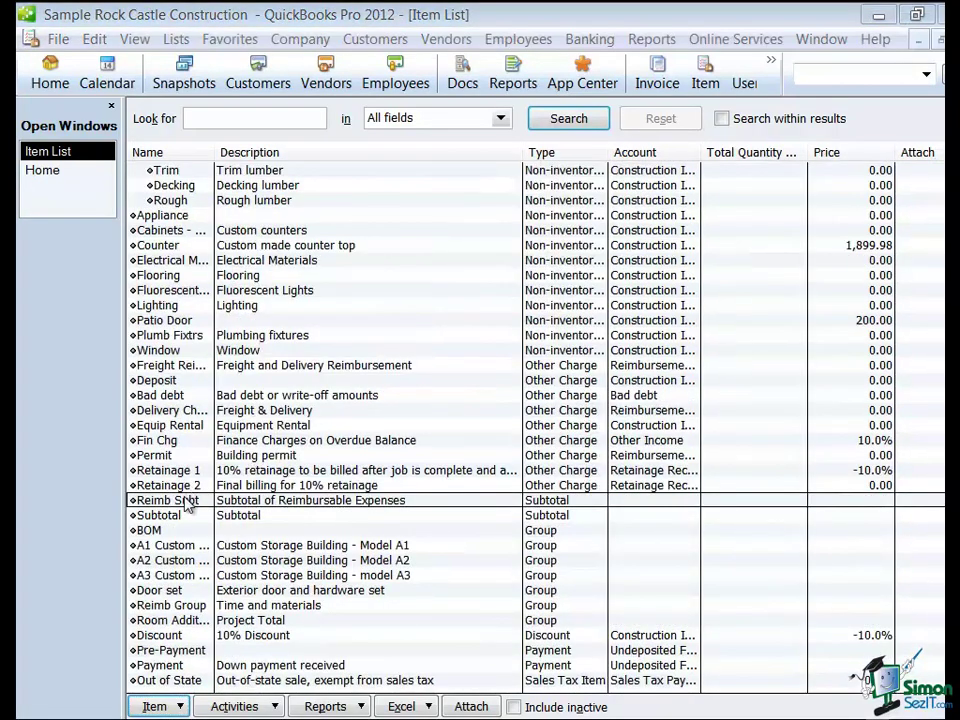
{"action": "left_click", "coordinate": [155, 706]}
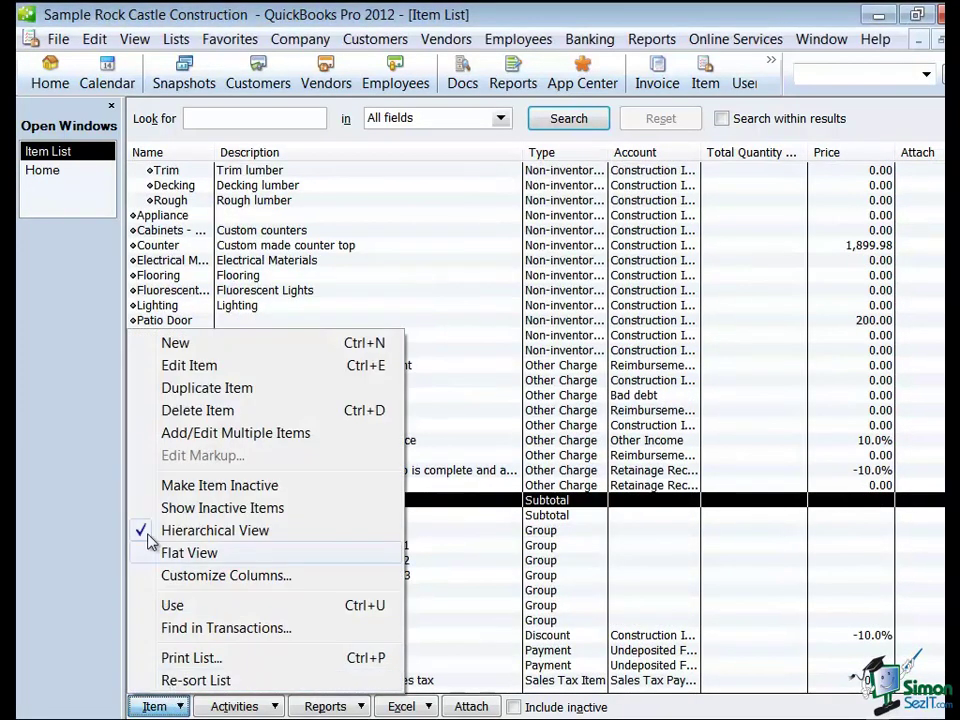
{"action": "left_click", "coordinate": [189, 344]}
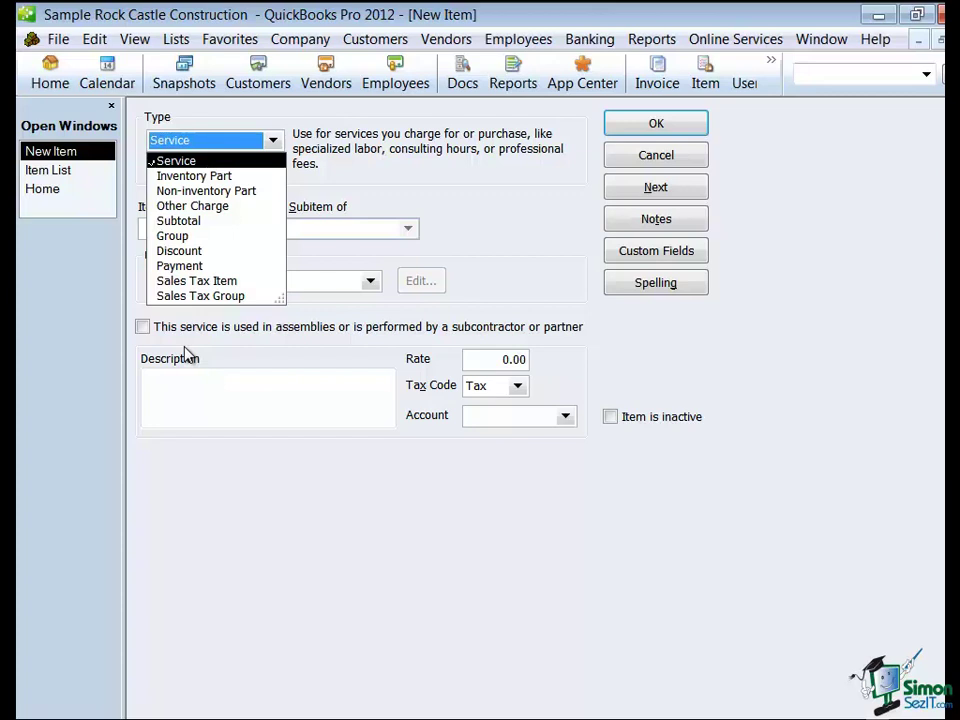
{"action": "left_click", "coordinate": [182, 283]}
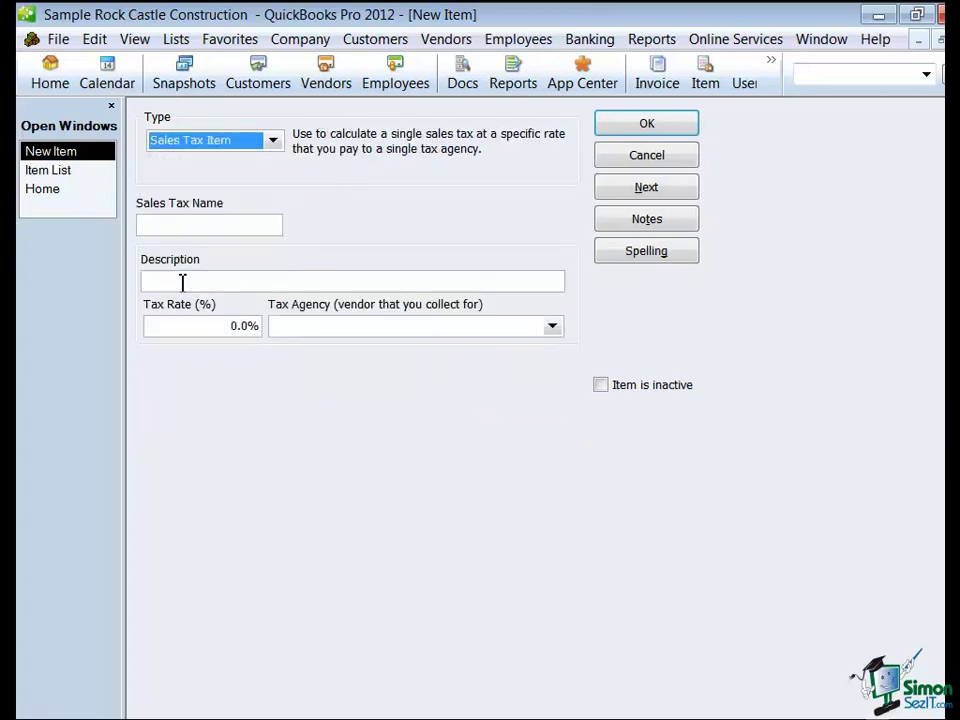
- Name the sales tax item State Tax, set its rate to 6% with Pennsylvania Department of Revenue as tax agency, and save it
{"action": "left_click", "coordinate": [188, 230]}
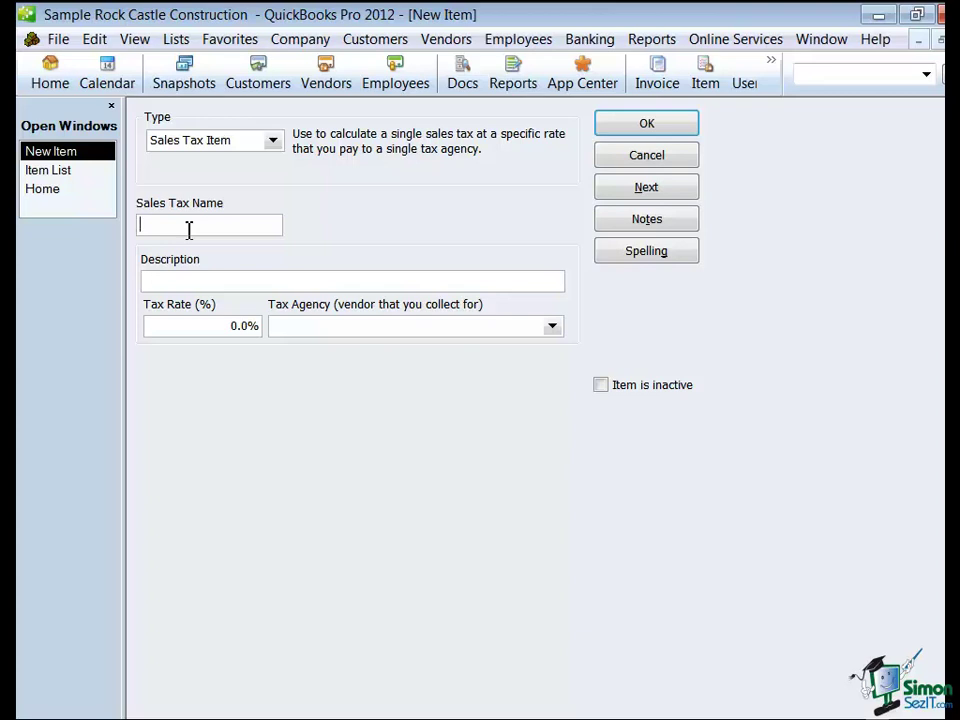
{"action": "type", "text": "State Tax"}
{"action": "key", "text": "Tab"}
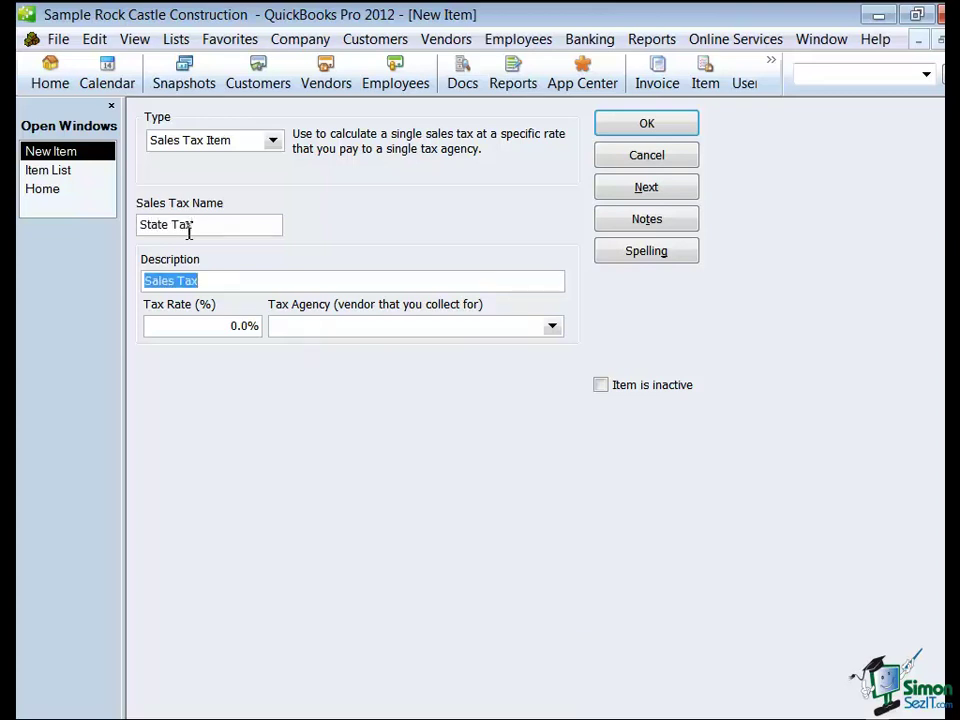
{"action": "key", "text": "Tab"}
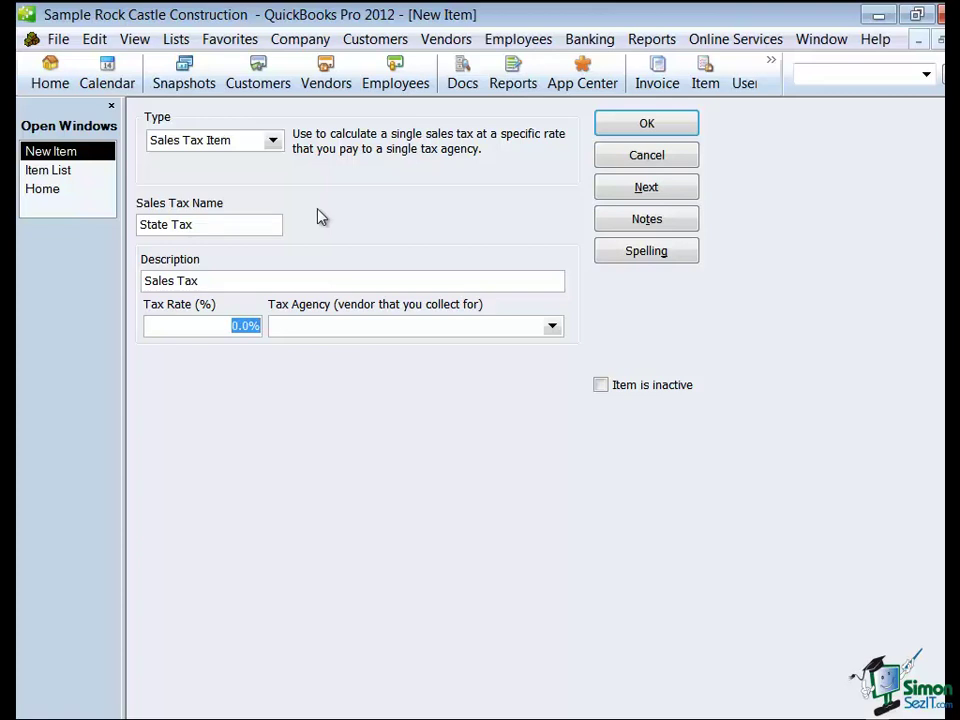
{"action": "type", "text": "6"}
{"action": "key", "text": "Tab"}
{"action": "type", "text": "Pen"}
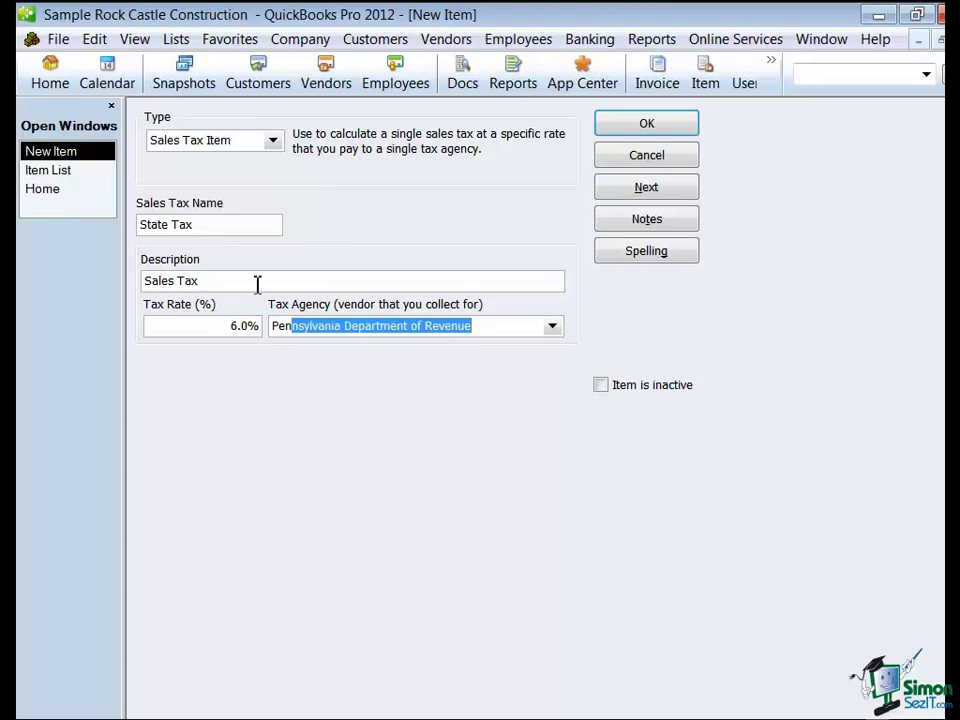
{"action": "left_click", "coordinate": [619, 130]}
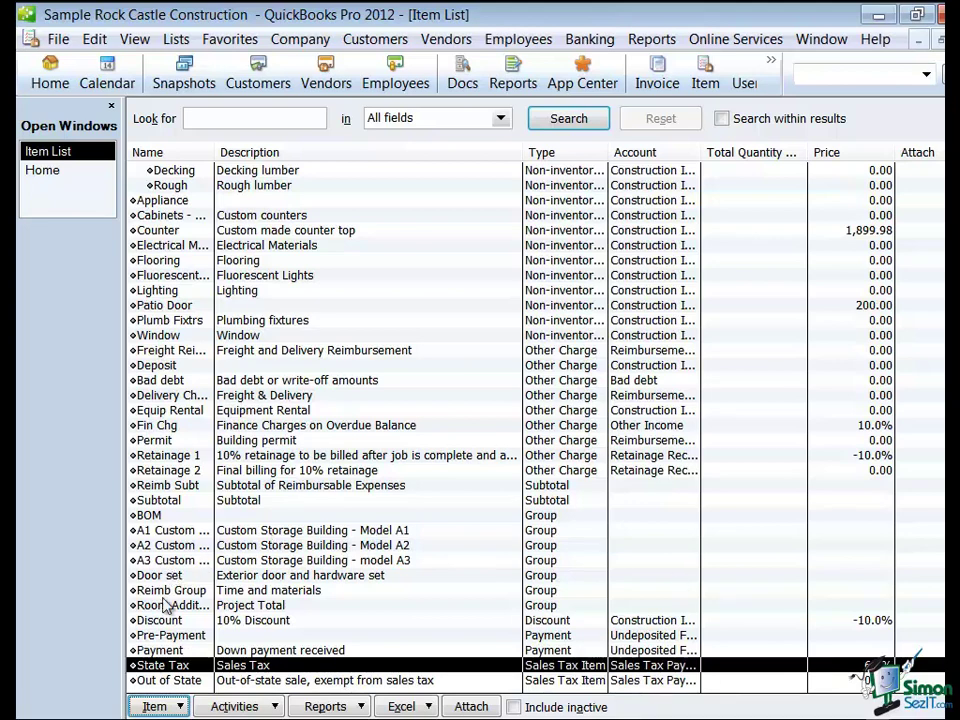
- Create a Sales Tax Item named Local Option at 1% for the Pennsylvania Department of Revenue, saving it and continuing to another new item
{"action": "left_click", "coordinate": [178, 704]}
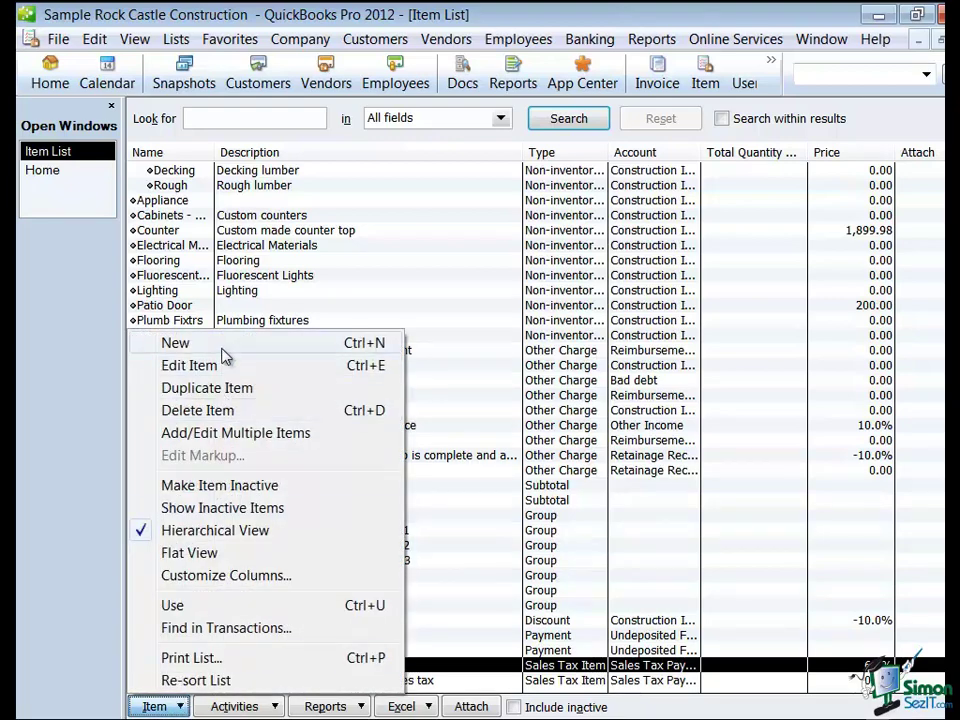
{"action": "left_click", "coordinate": [178, 342]}
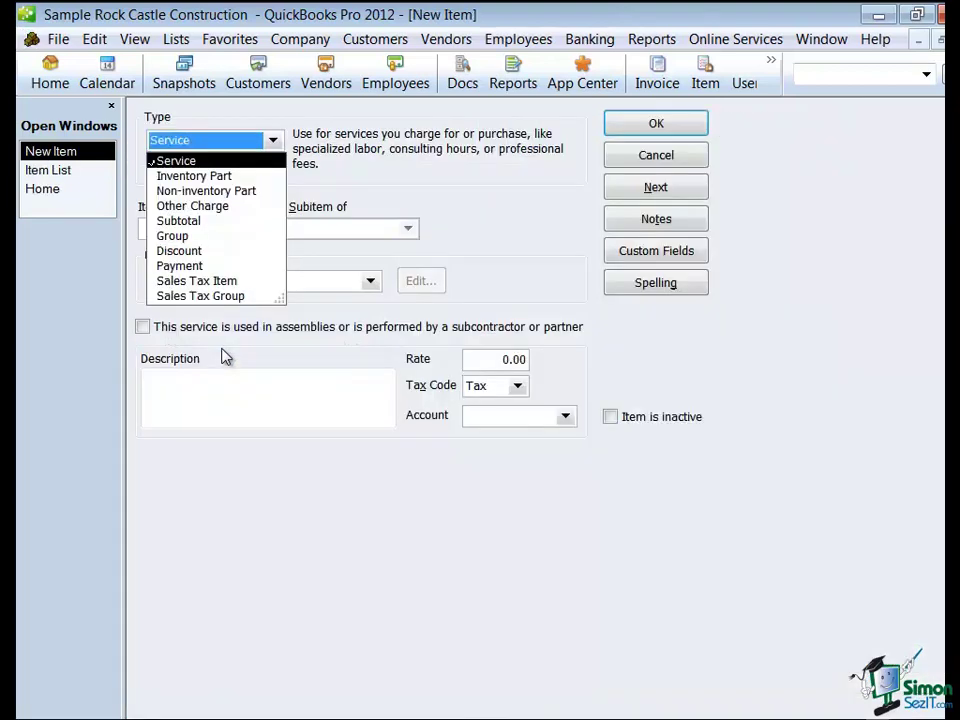
{"action": "left_click", "coordinate": [203, 283]}
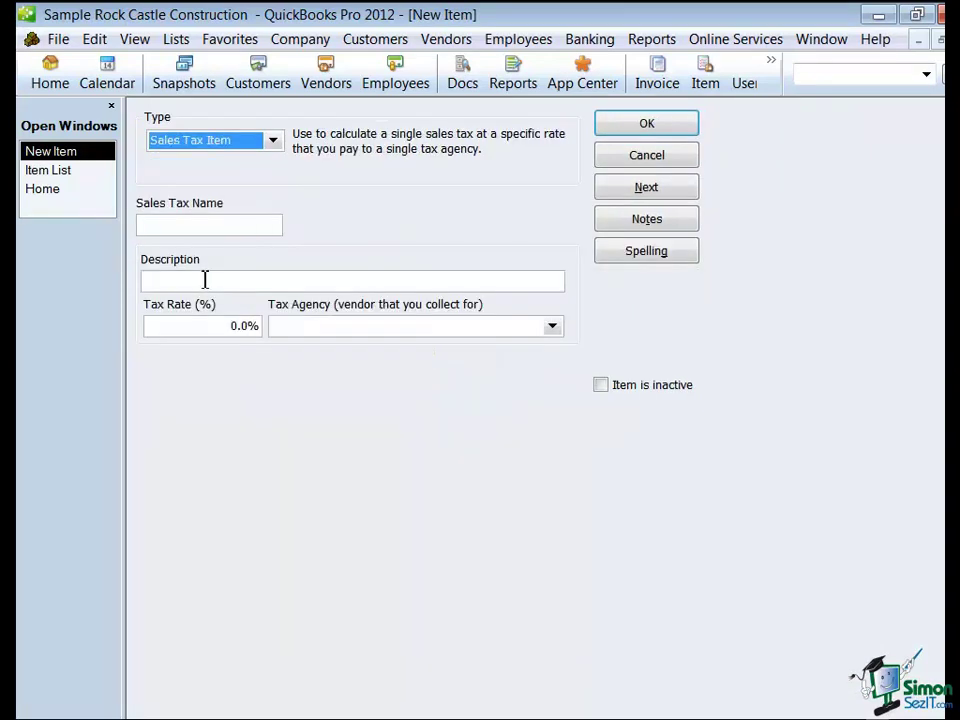
{"action": "left_click", "coordinate": [196, 225]}
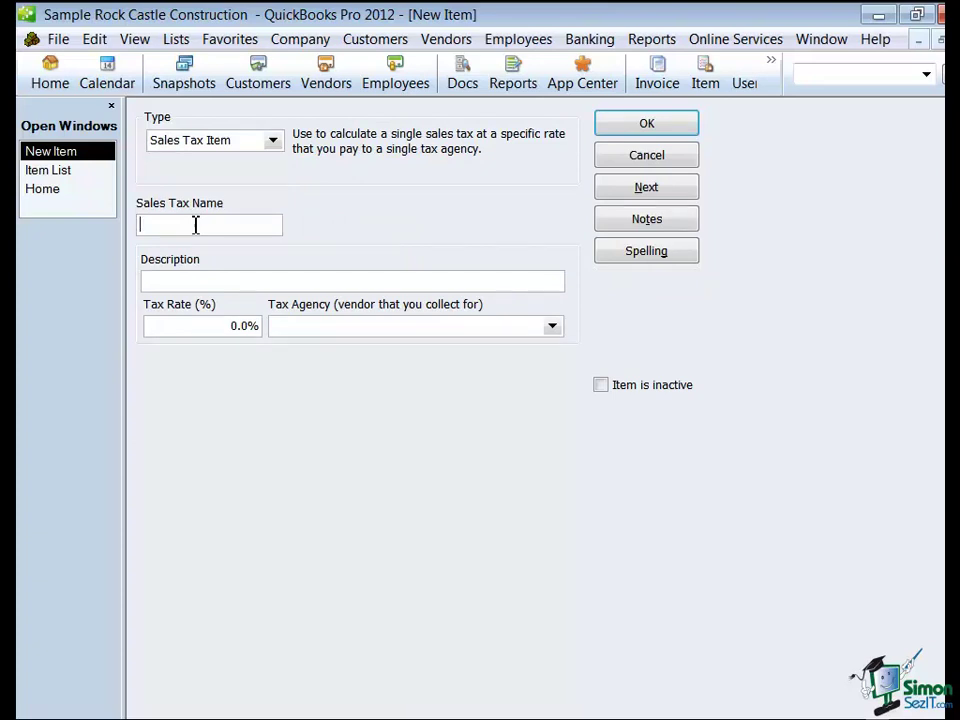
{"action": "type", "text": "Local Option"}
{"action": "key", "text": "Tab"}
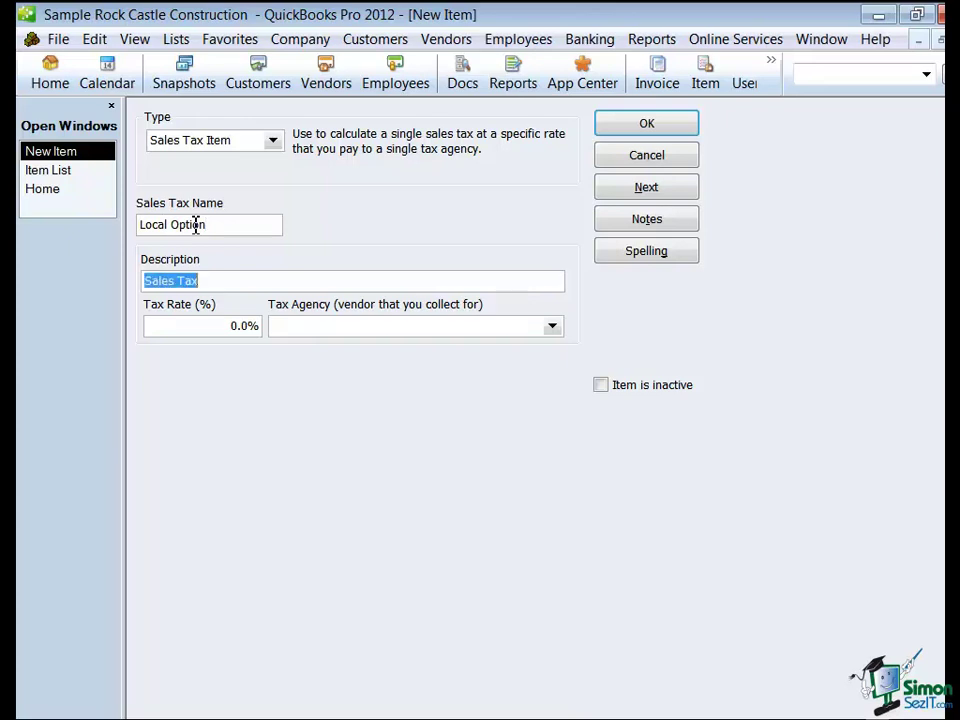
{"action": "key", "text": "Tab"}
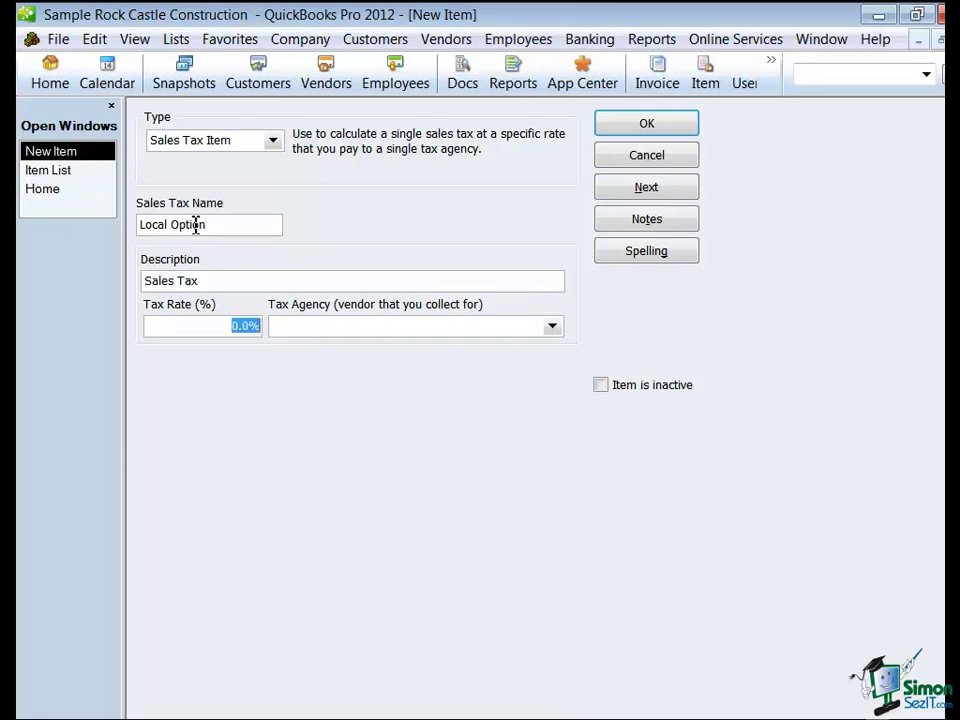
{"action": "type", "text": "1"}
{"action": "key", "text": "Tab"}
{"action": "type", "text": "Pen"}
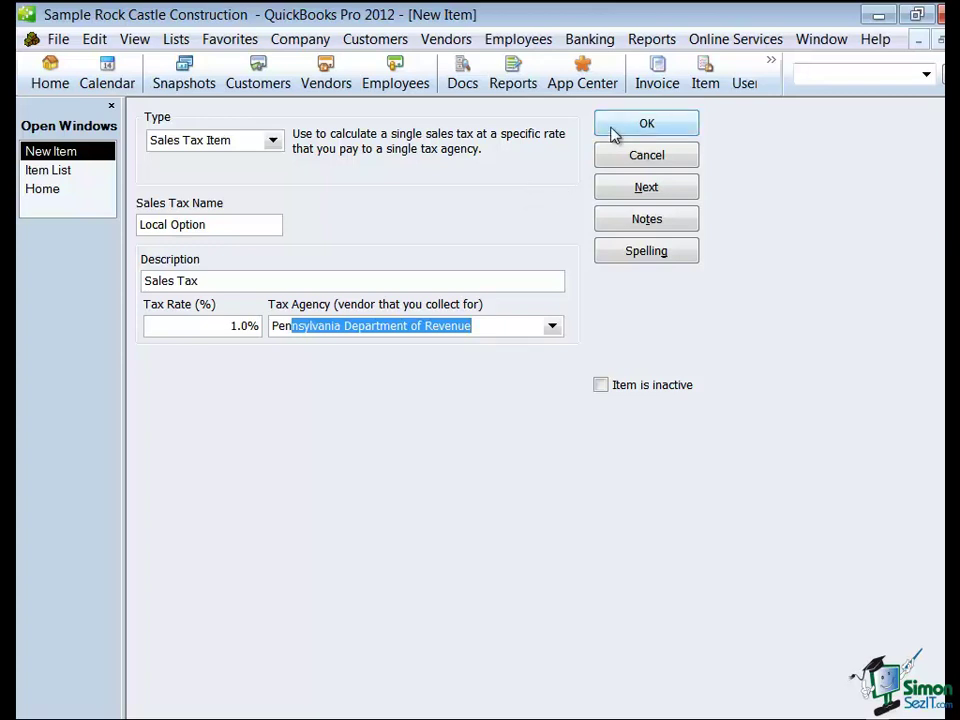
{"action": "left_click", "coordinate": [622, 191]}
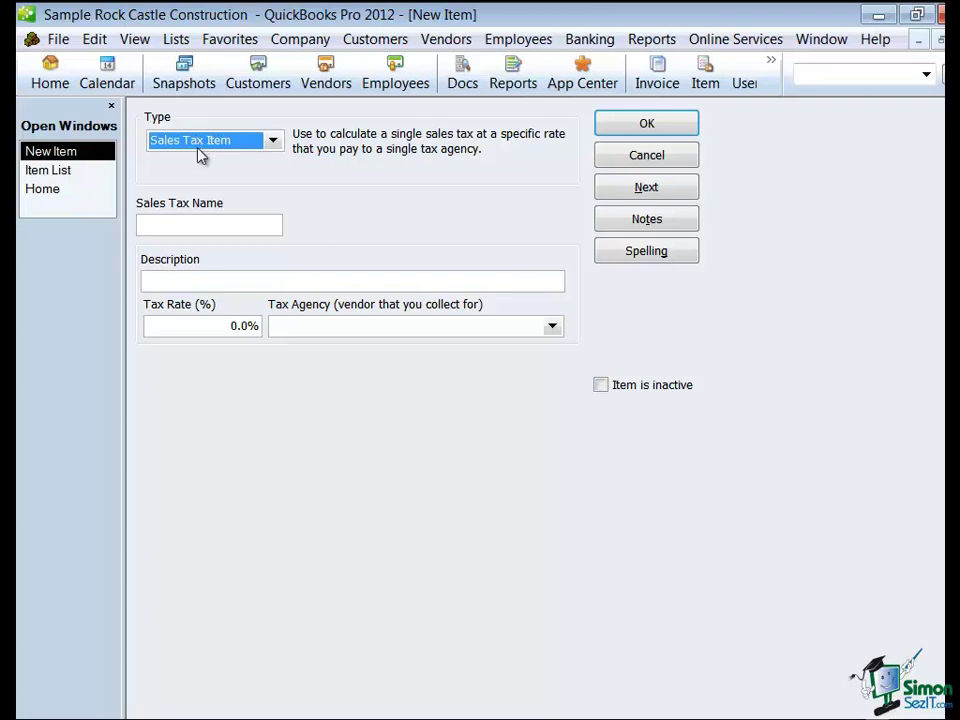
- Name the new sales tax item Transportation, set its rate to 0.5% with Pennsylvania Department of Revenue as agency, and save it
{"action": "left_click", "coordinate": [161, 230]}
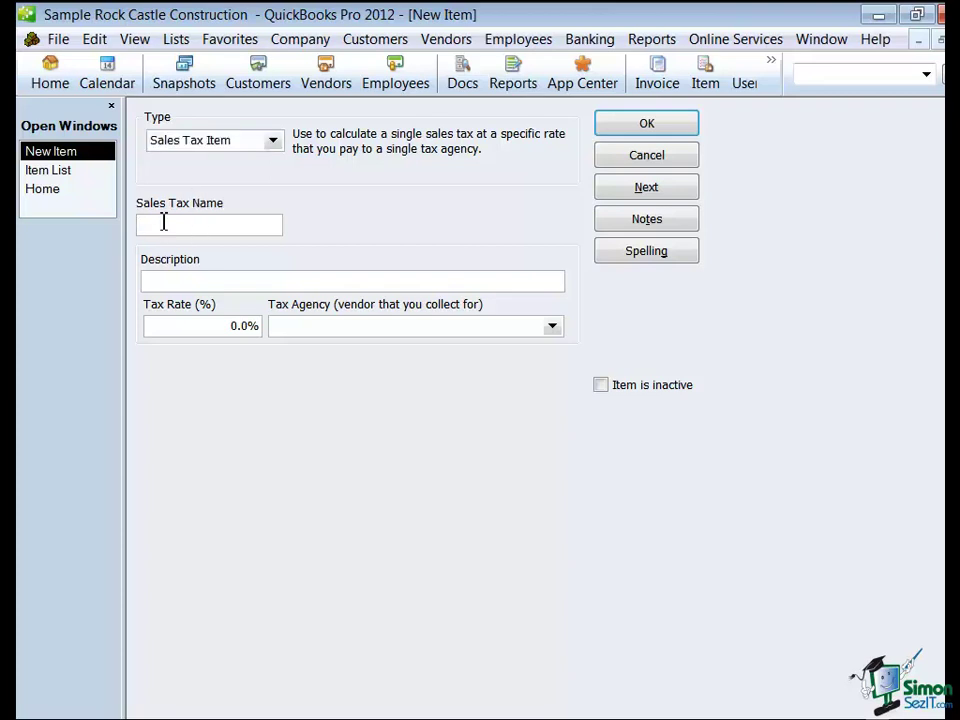
{"action": "type", "text": "Transportation"}
{"action": "key", "text": "Tab"}
{"action": "key", "text": "Tab"}
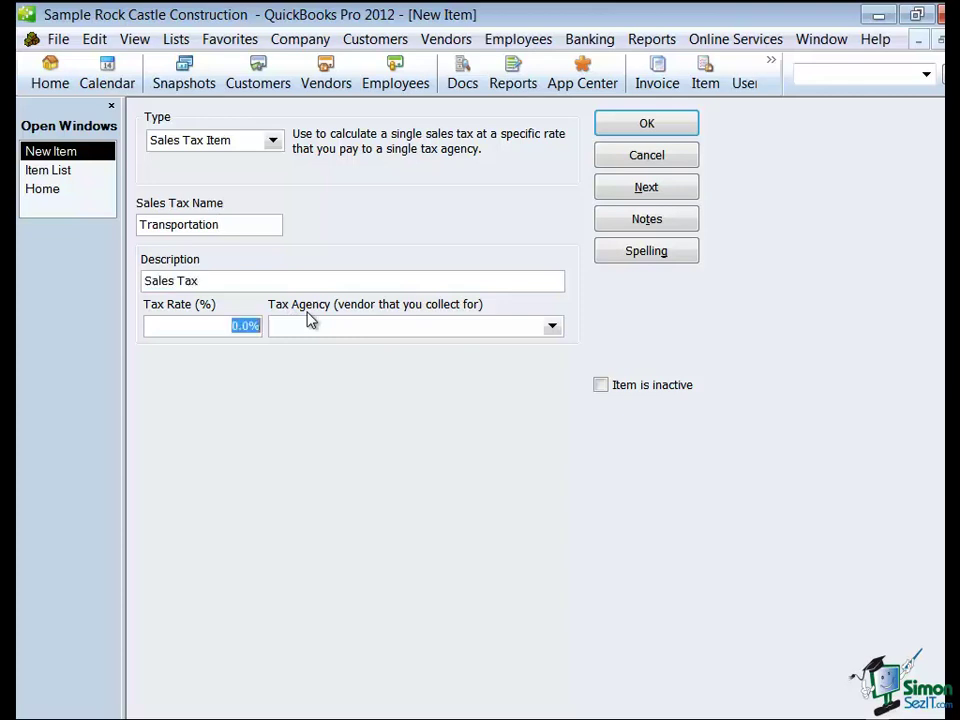
{"action": "type", "text": ".5"}
{"action": "key", "text": "Tab"}
{"action": "type", "text": "Pe"}
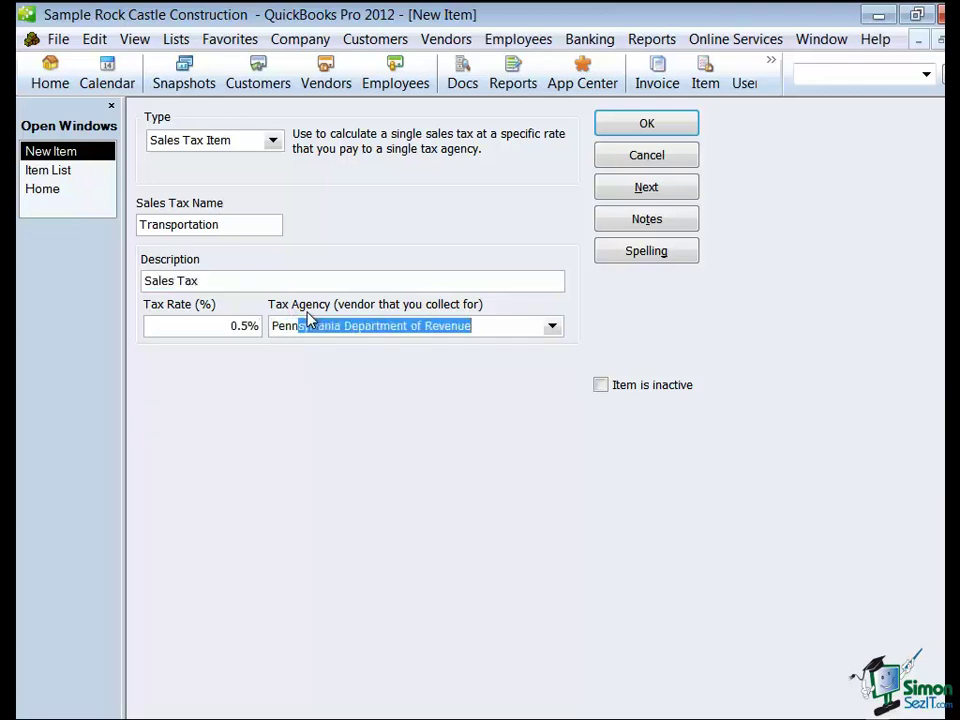
{"action": "key", "text": "Tab"}
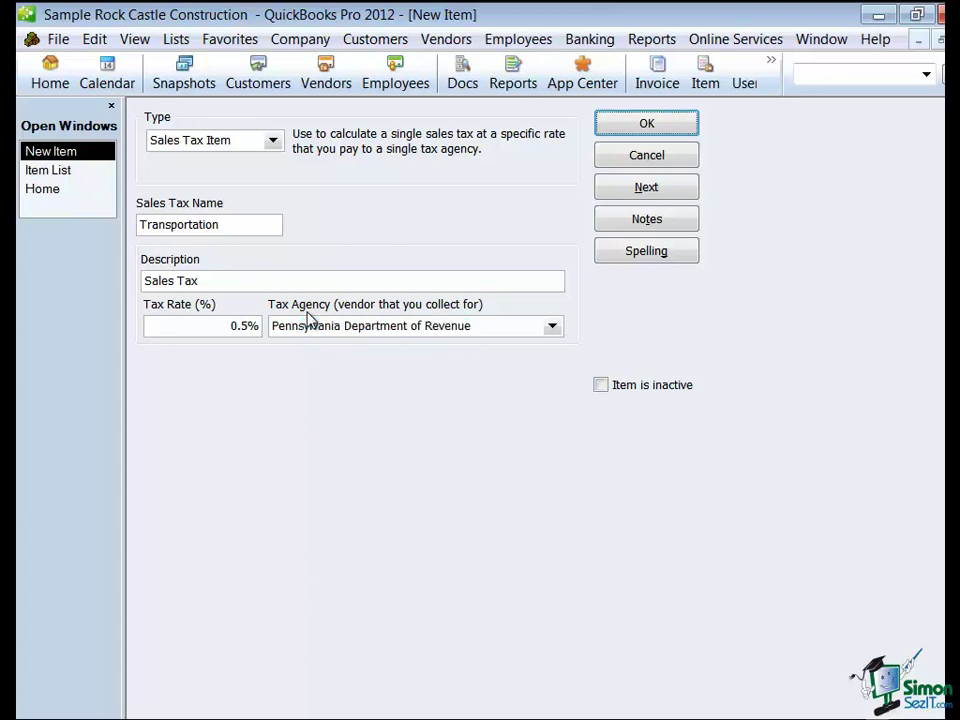
{"action": "left_click", "coordinate": [600, 130]}
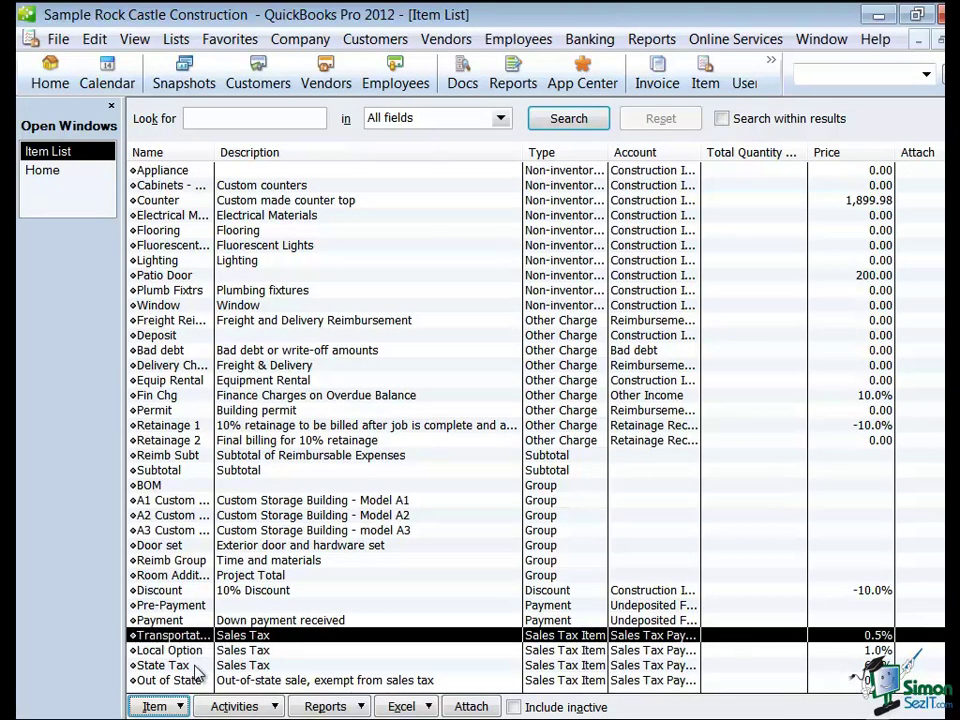
- Open a blank invoice from the home page and view the sales tax items available for it
{"action": "left_click", "coordinate": [90, 172]}
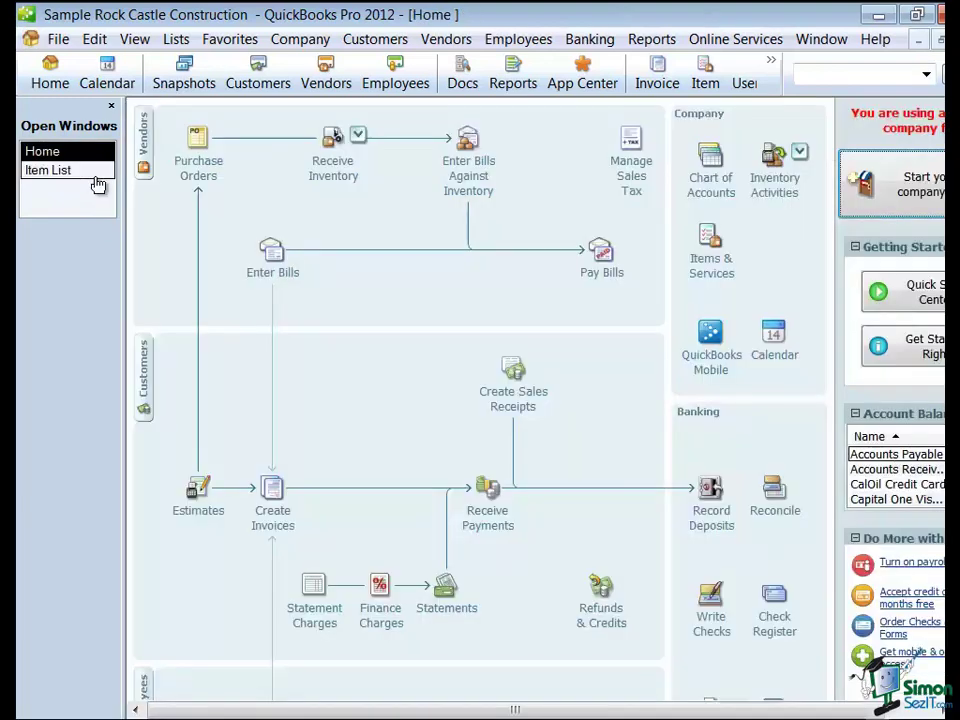
{"action": "left_click", "coordinate": [273, 515]}
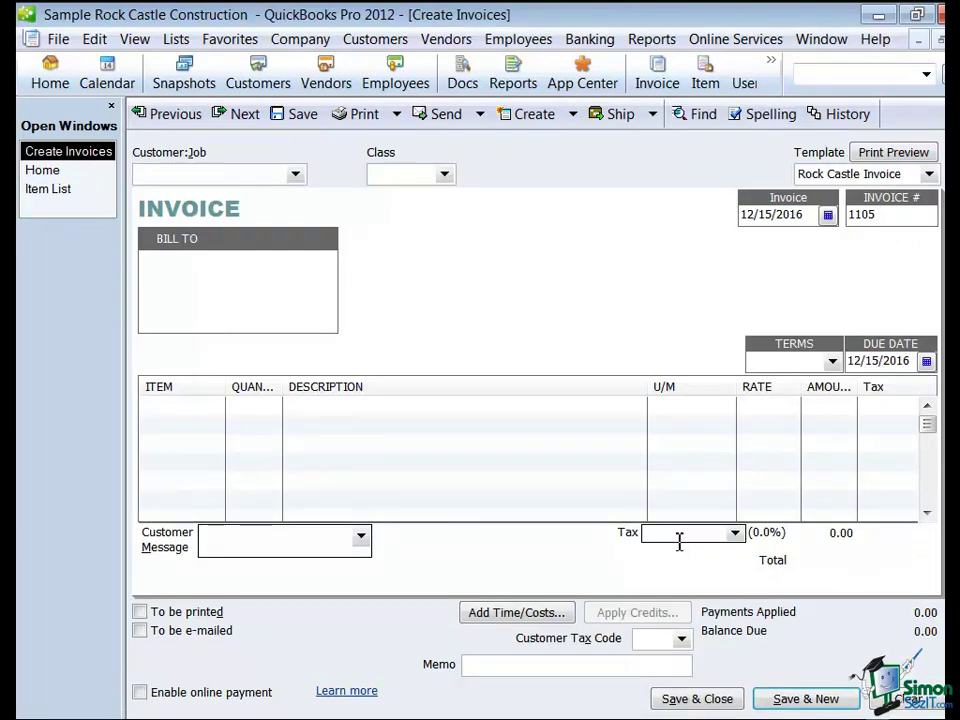
{"action": "left_click", "coordinate": [735, 533]}
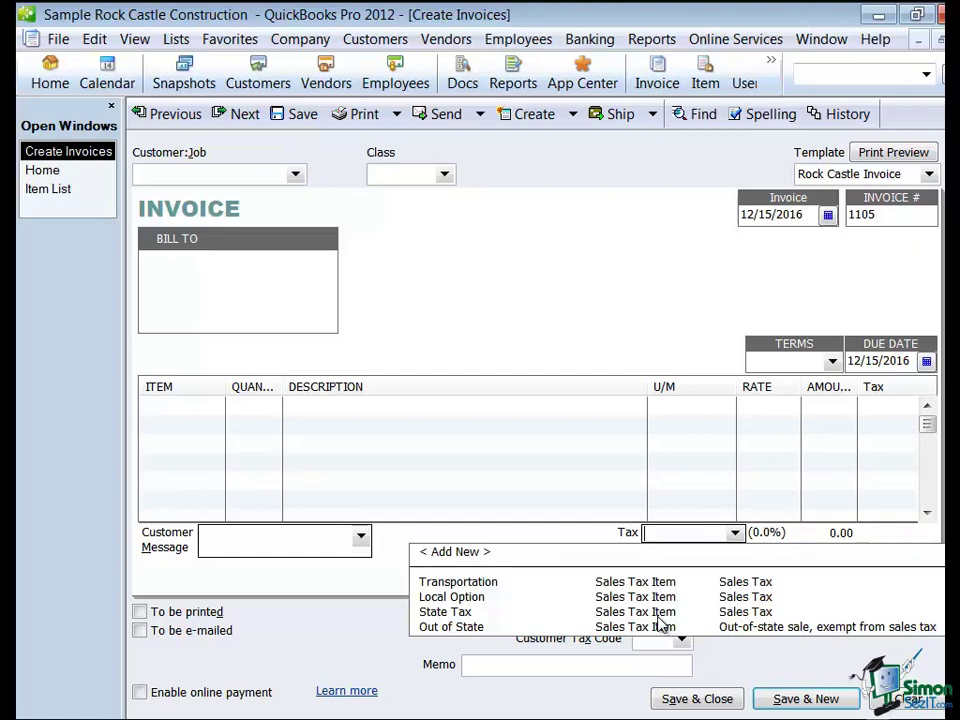
- Return to the item list, start a new item of type Sales Tax Group, and name the group PA State Tax
{"action": "left_click", "coordinate": [86, 191]}
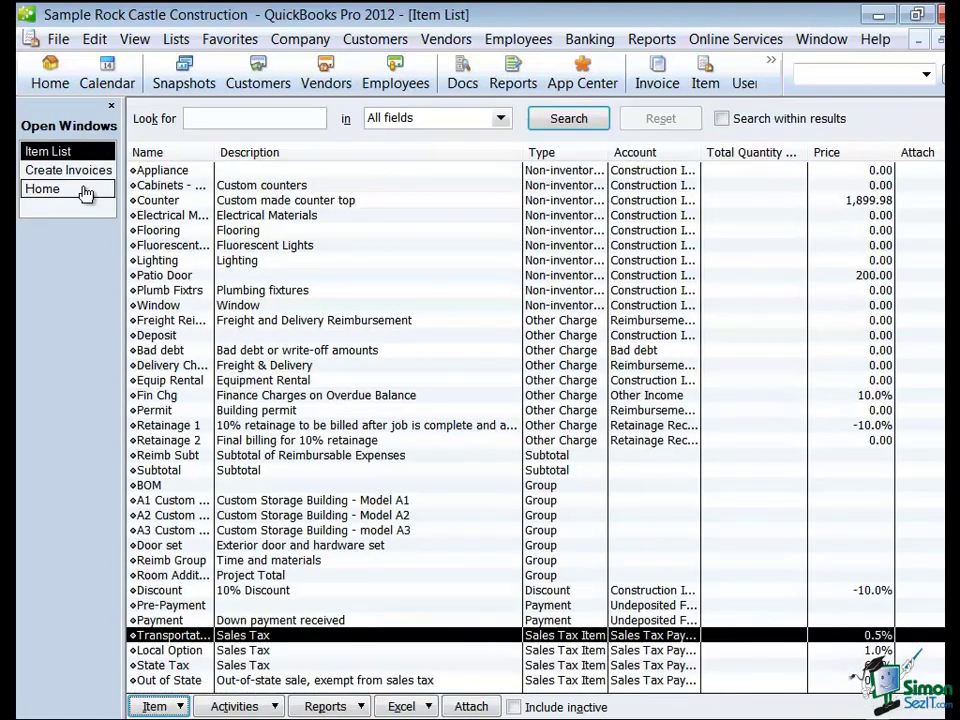
{"action": "left_click", "coordinate": [178, 707]}
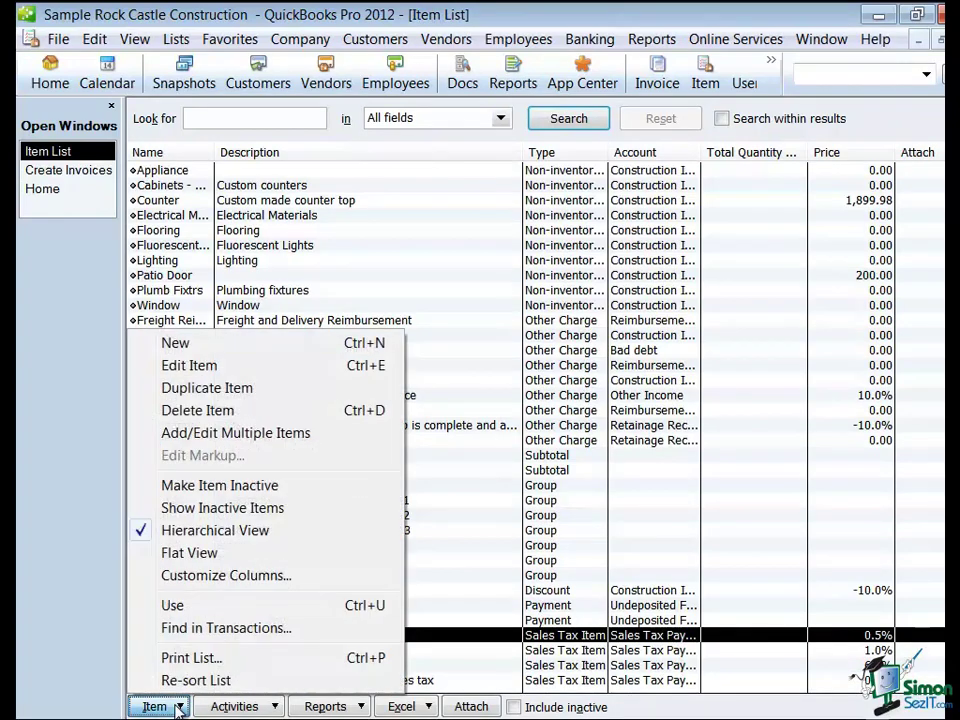
{"action": "left_click", "coordinate": [176, 343]}
{"action": "left_click", "coordinate": [273, 142]}
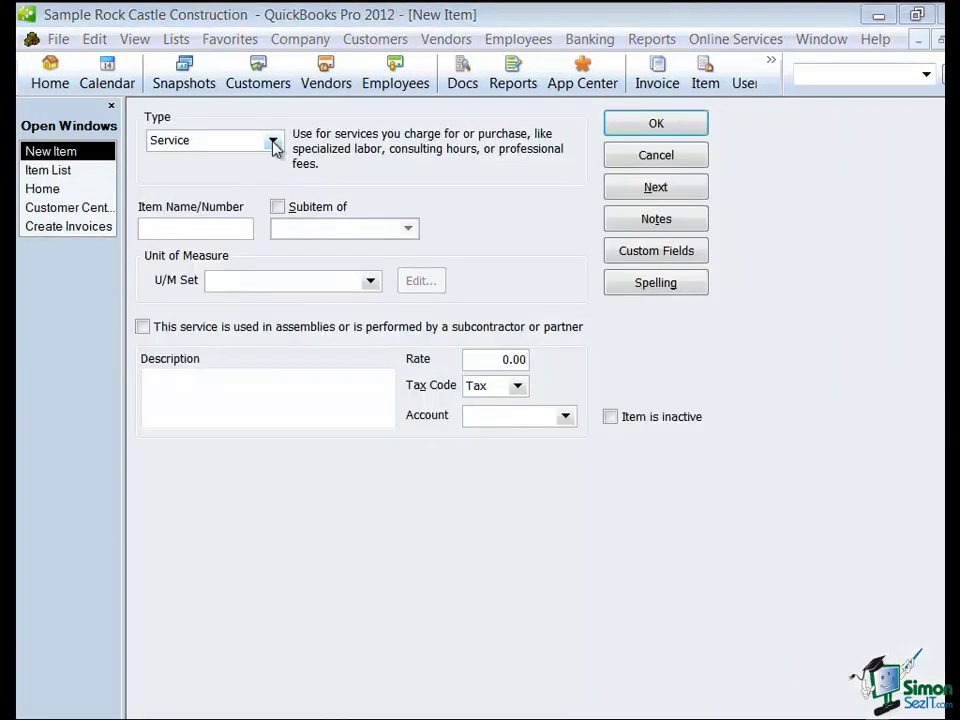
{"action": "left_click", "coordinate": [273, 143]}
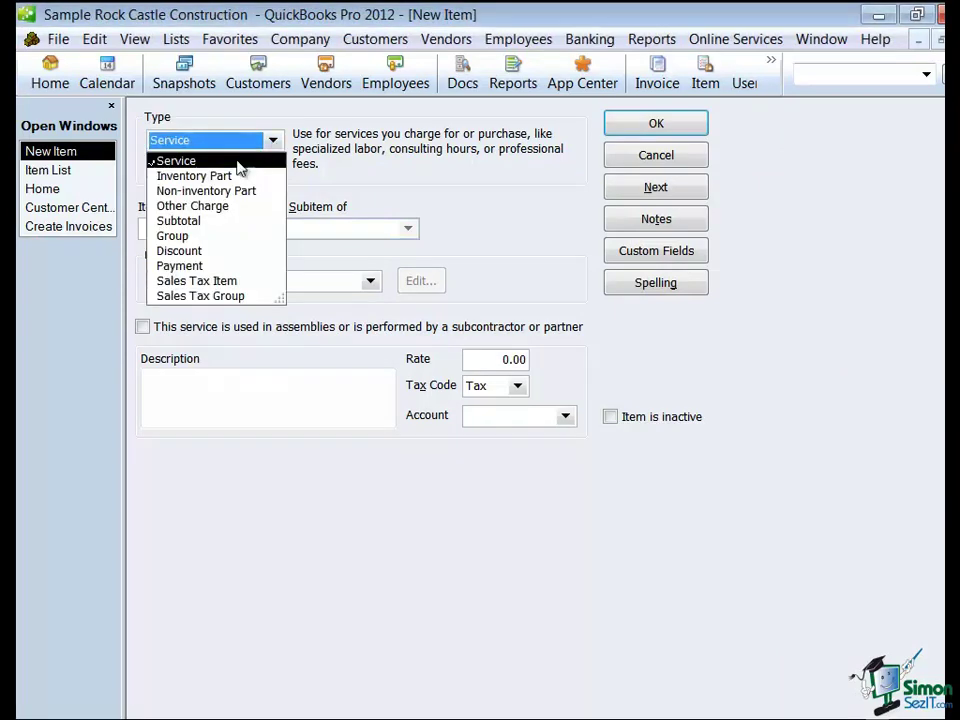
{"action": "left_click", "coordinate": [222, 298]}
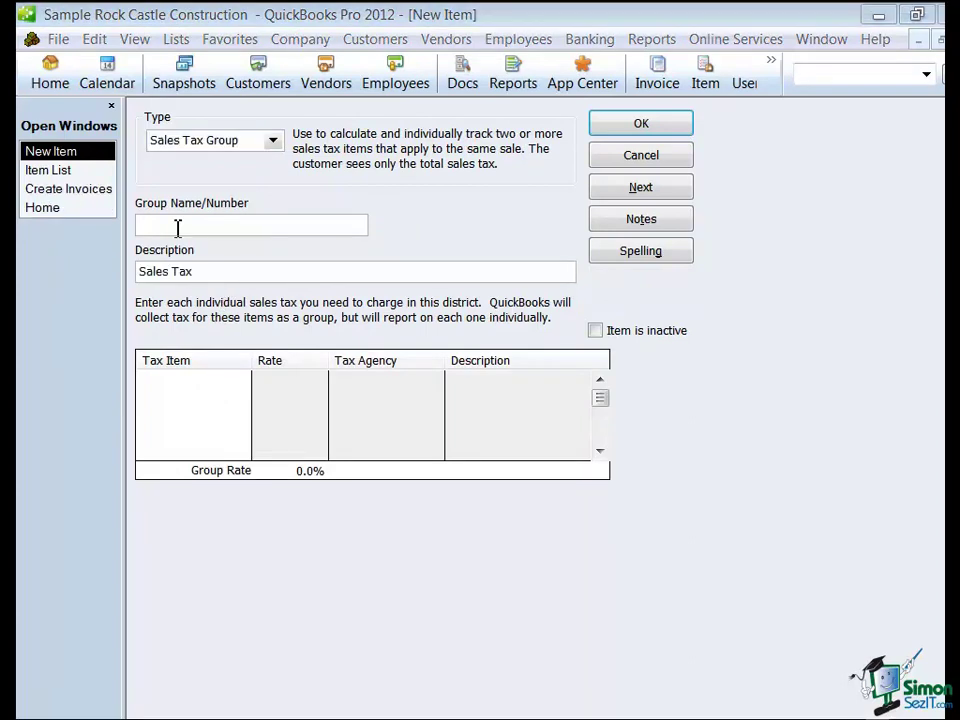
{"action": "left_click", "coordinate": [177, 227]}
{"action": "type", "text": "PA State Tax"}
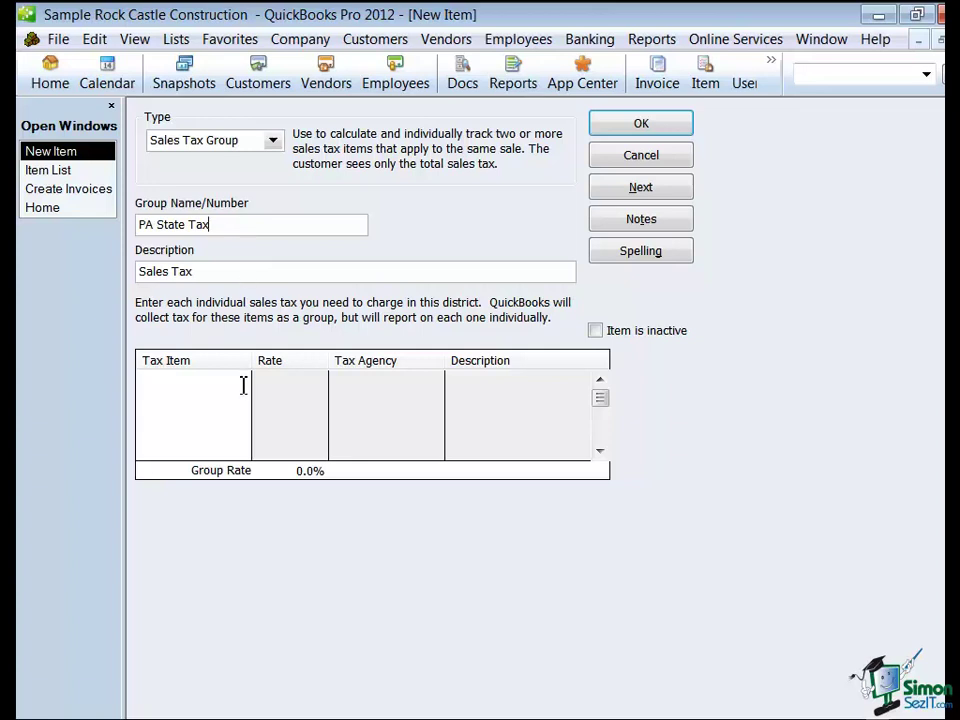
{"action": "key", "text": "Tab"}
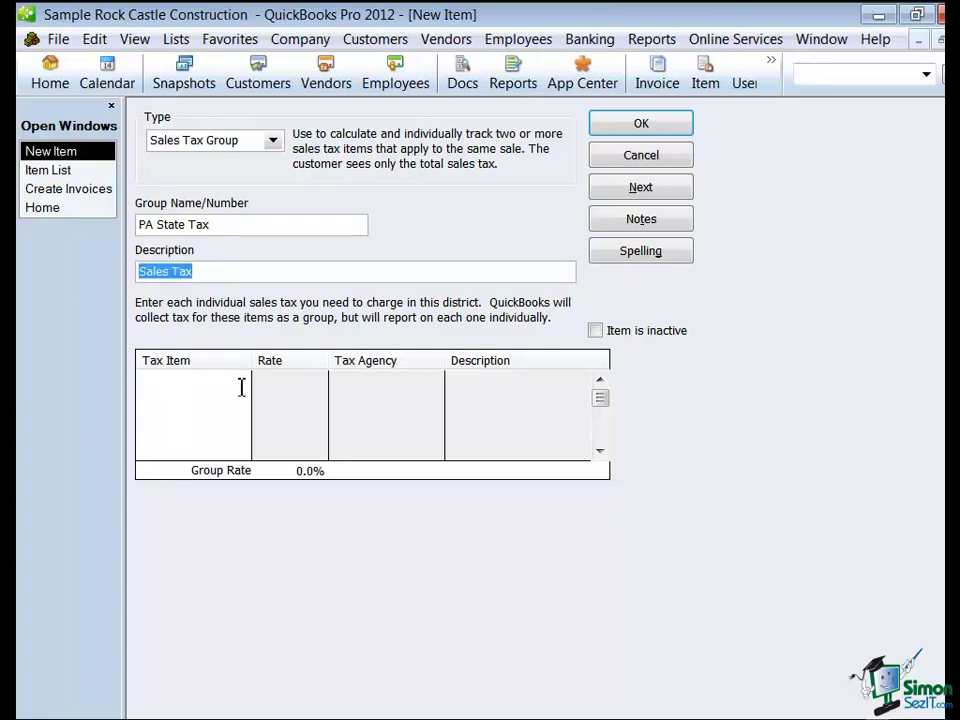
- Add the Transportation, Local Option and State Tax items to the PA State Tax group and save the group
{"action": "left_click", "coordinate": [241, 387]}
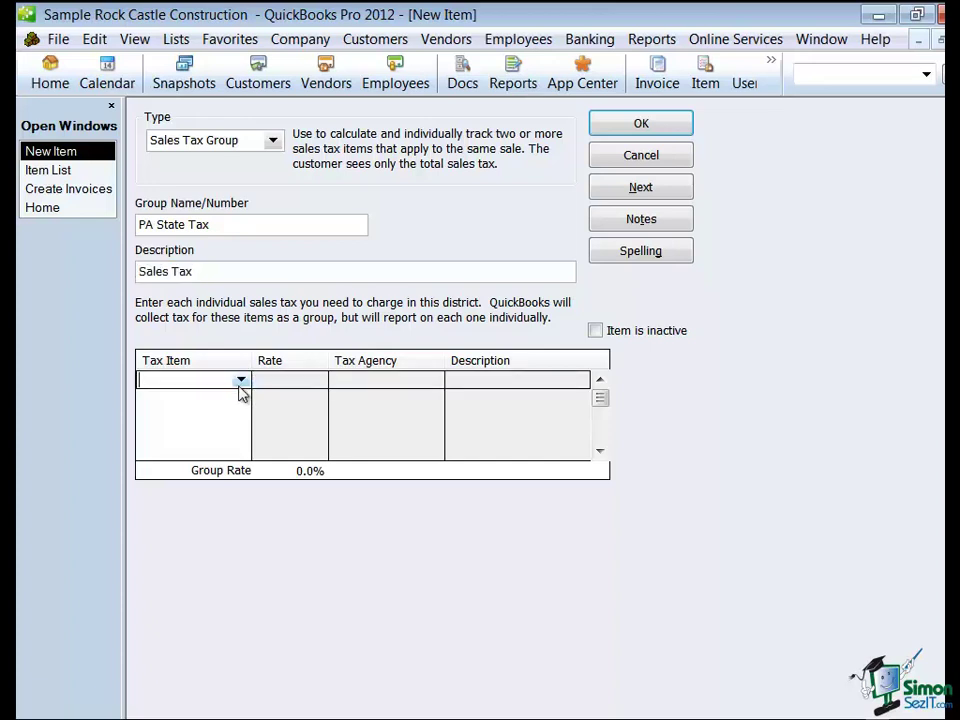
{"action": "left_click", "coordinate": [242, 382]}
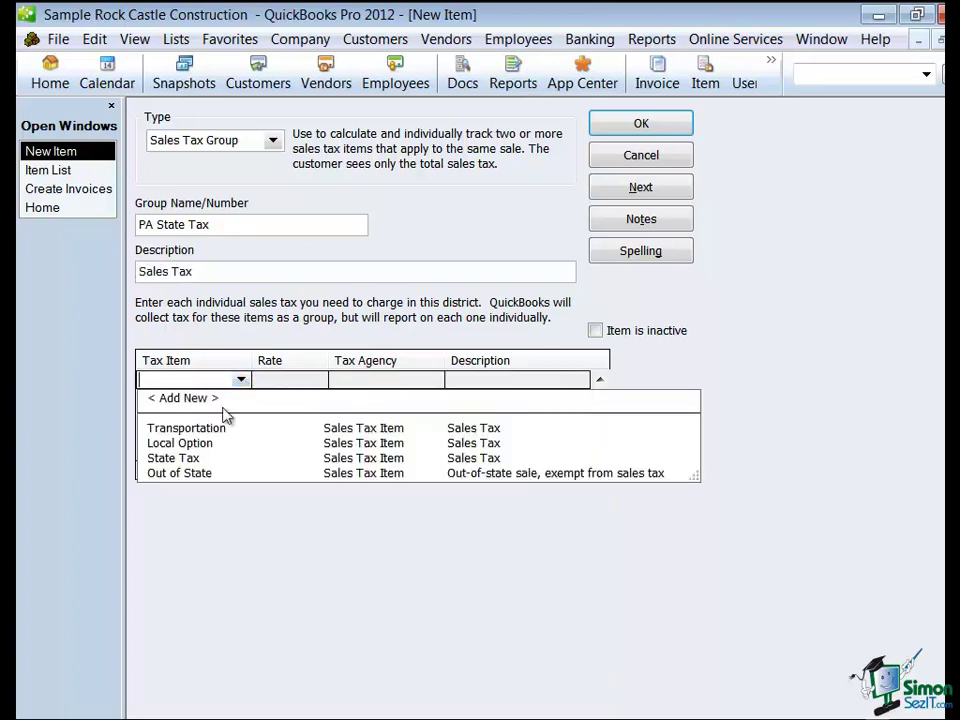
{"action": "left_click", "coordinate": [221, 430]}
{"action": "left_click", "coordinate": [241, 399]}
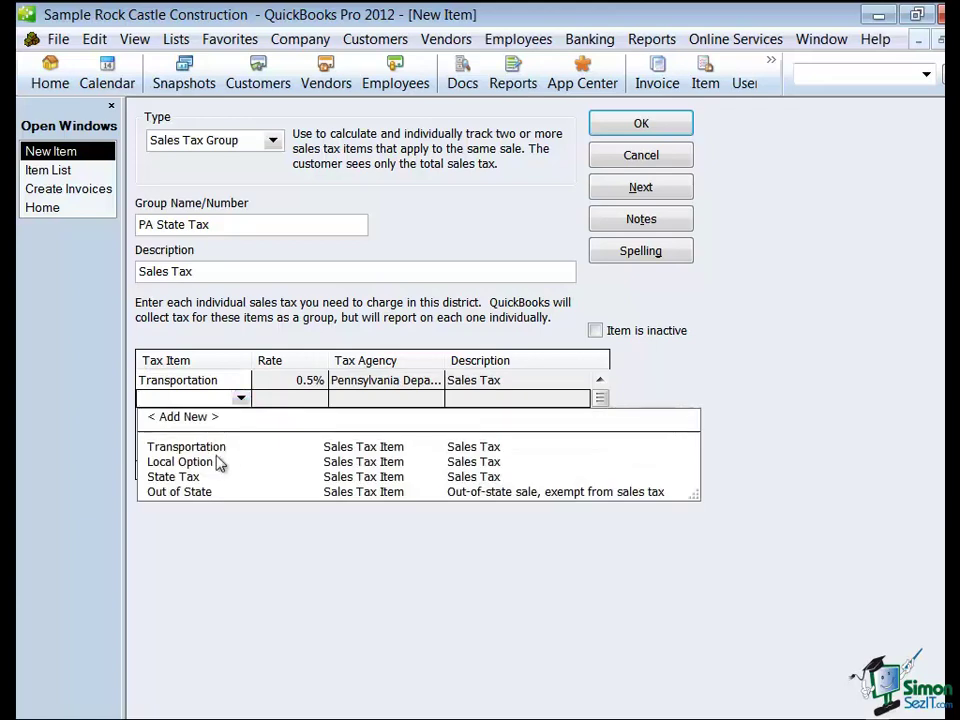
{"action": "left_click", "coordinate": [216, 461]}
{"action": "left_click", "coordinate": [242, 418]}
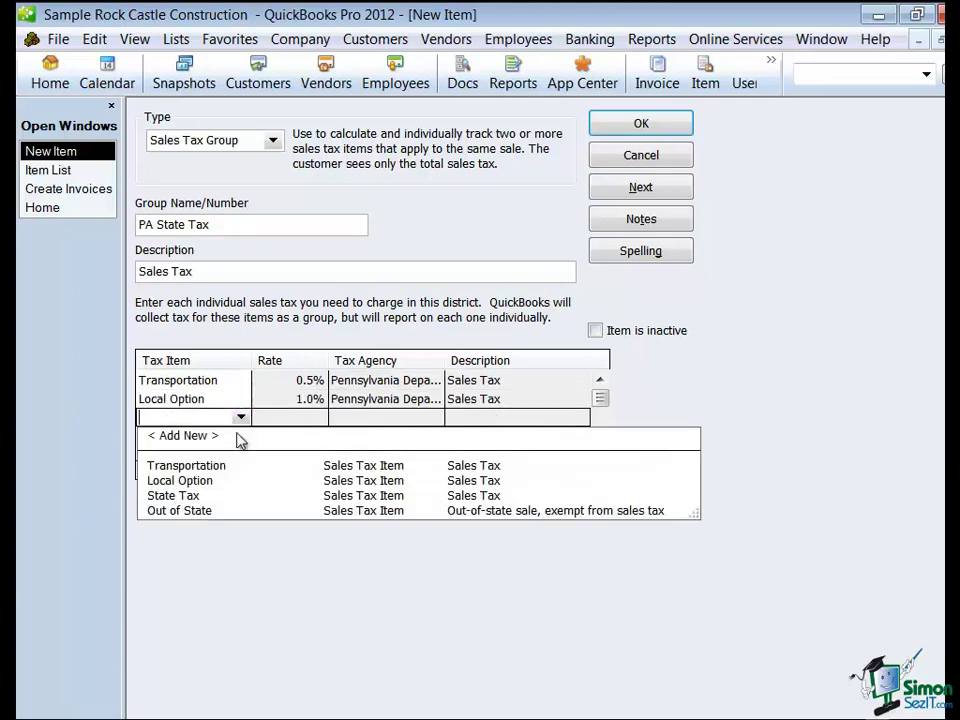
{"action": "left_click", "coordinate": [217, 495]}
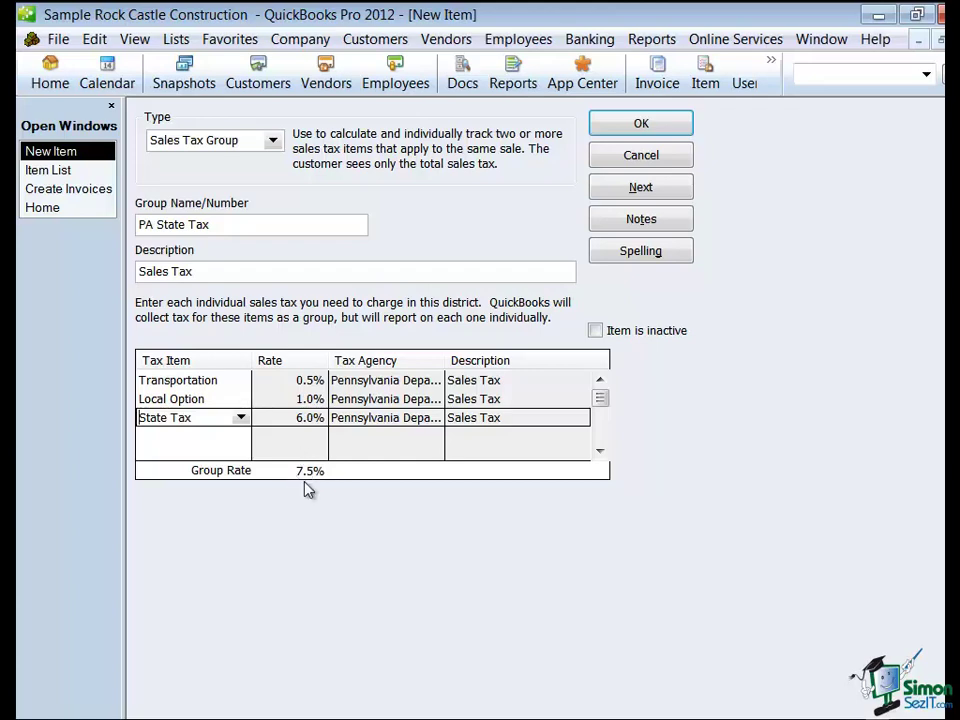
{"action": "left_click", "coordinate": [602, 131]}
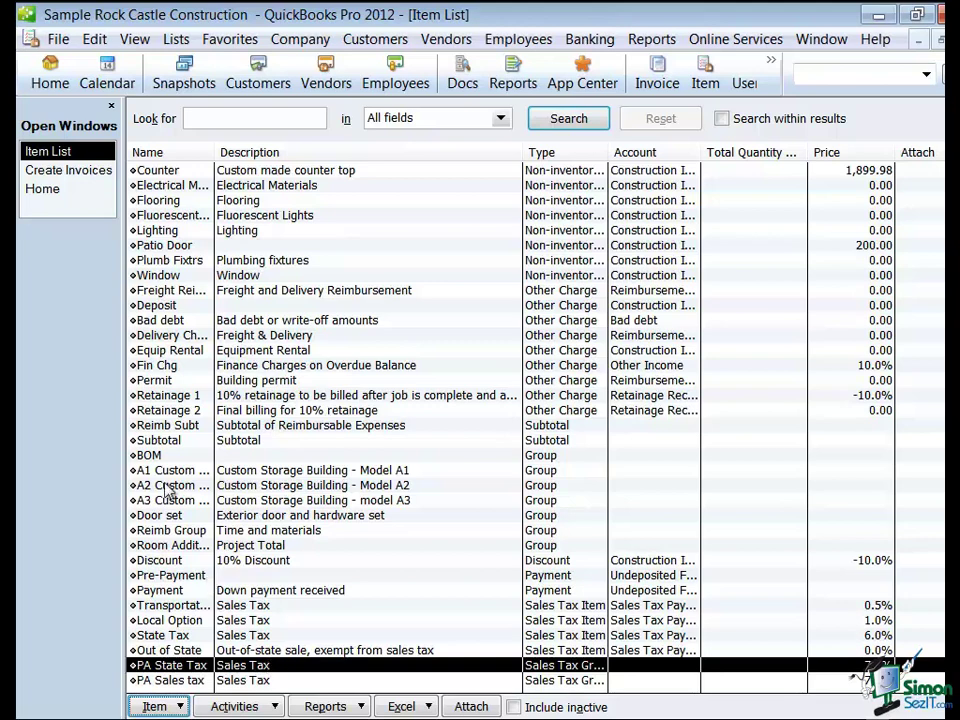
- Switch to the open blank invoice and choose PA Sales tax from its available sales tax items
{"action": "left_click", "coordinate": [105, 180]}
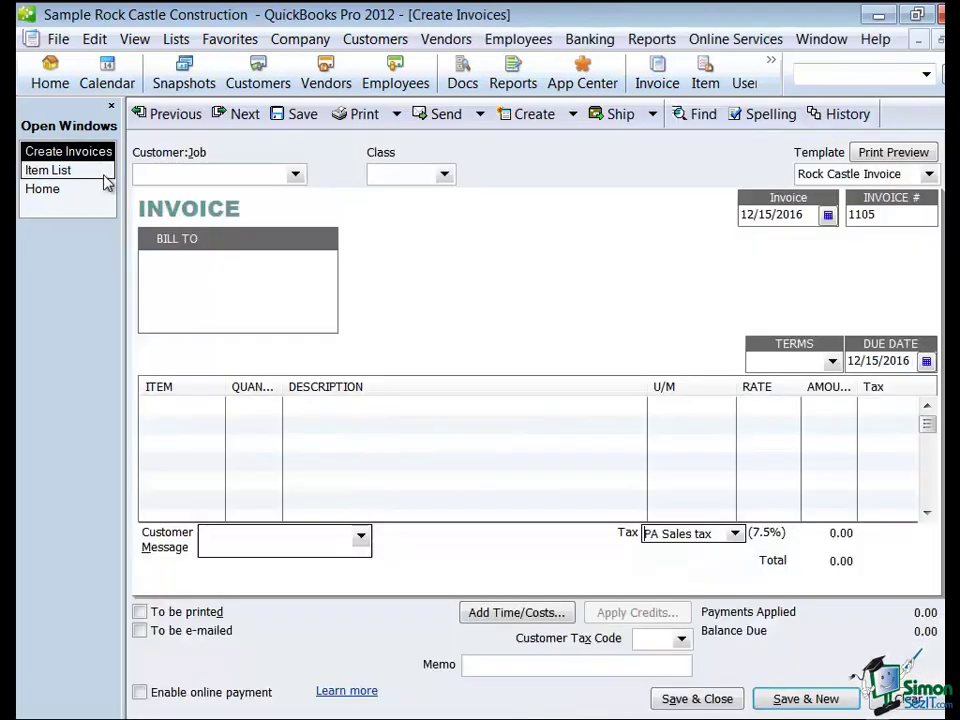
{"action": "left_click", "coordinate": [735, 534]}
{"action": "left_click", "coordinate": [466, 659]}
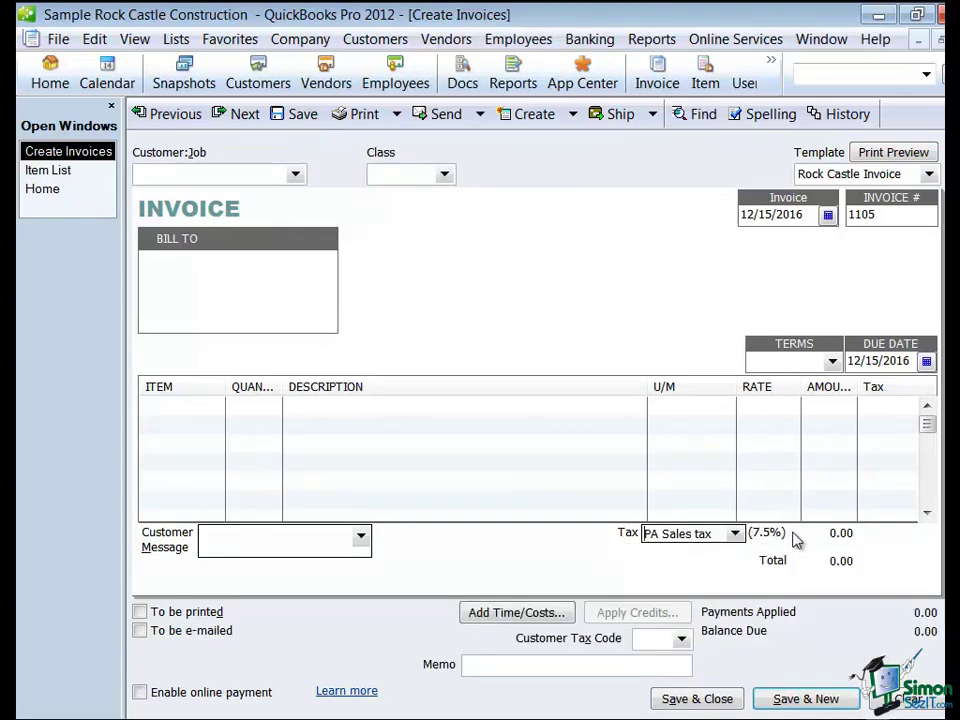
- Open the Floor Plans service item from the item list, review its tax code options, and close it without saving
{"action": "left_click", "coordinate": [110, 172]}
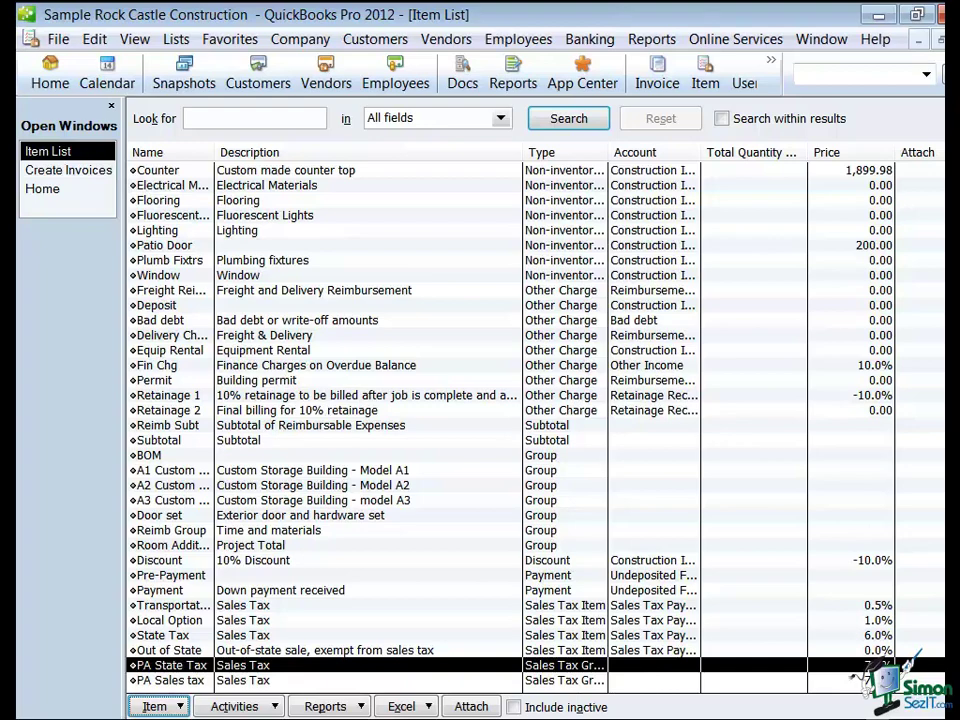
{"action": "scroll", "coordinate": [930, 311], "scroll_direction": "up", "scroll_amount": 14}
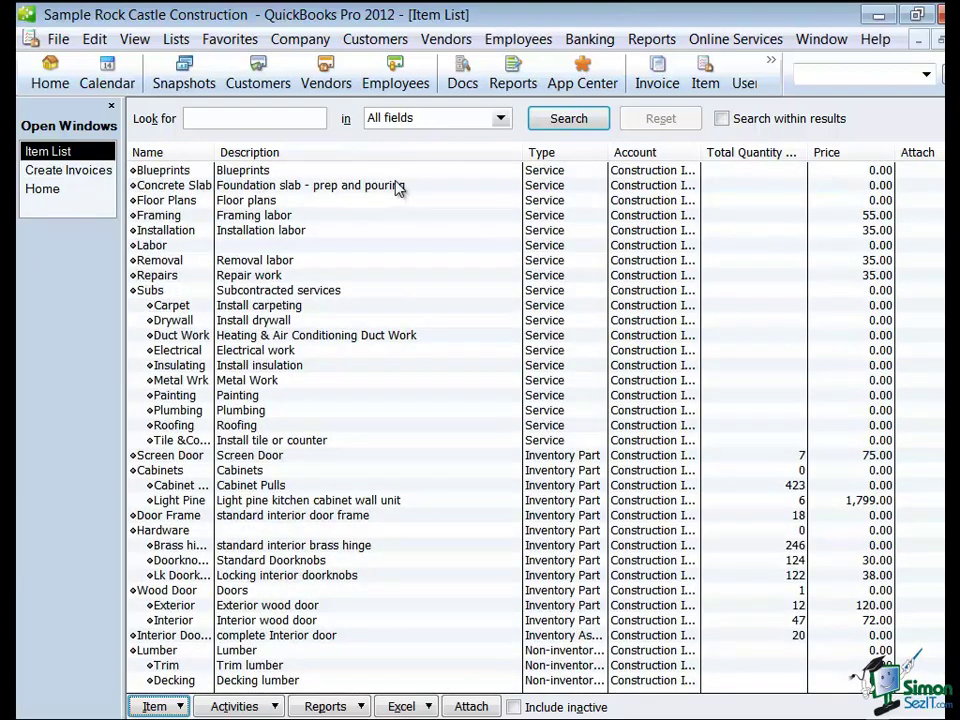
{"action": "double_click", "coordinate": [341, 201]}
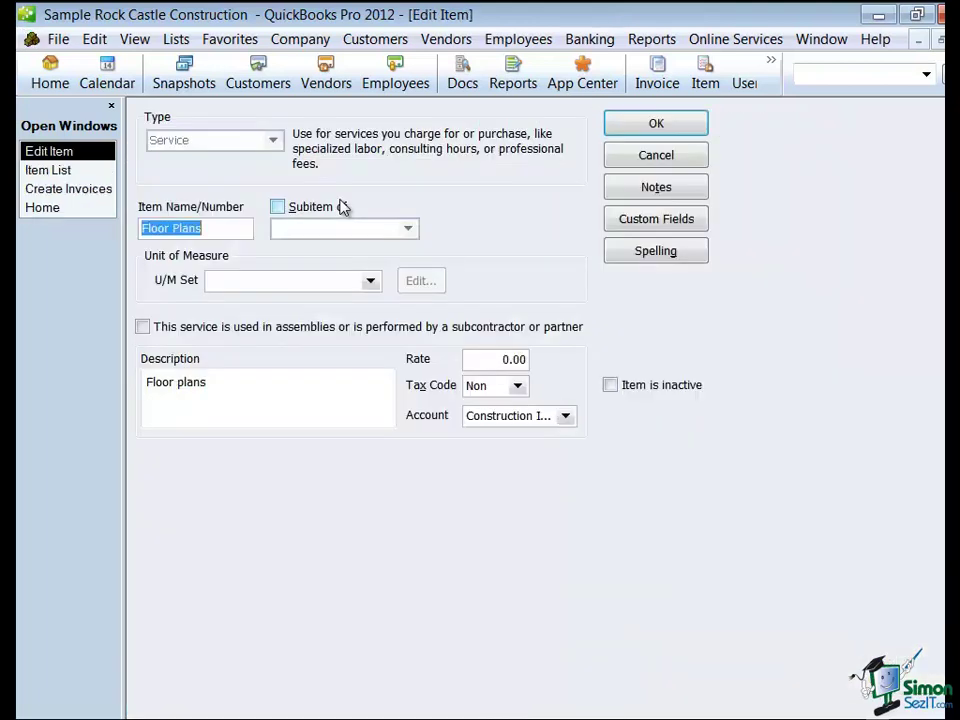
{"action": "left_click", "coordinate": [517, 386]}
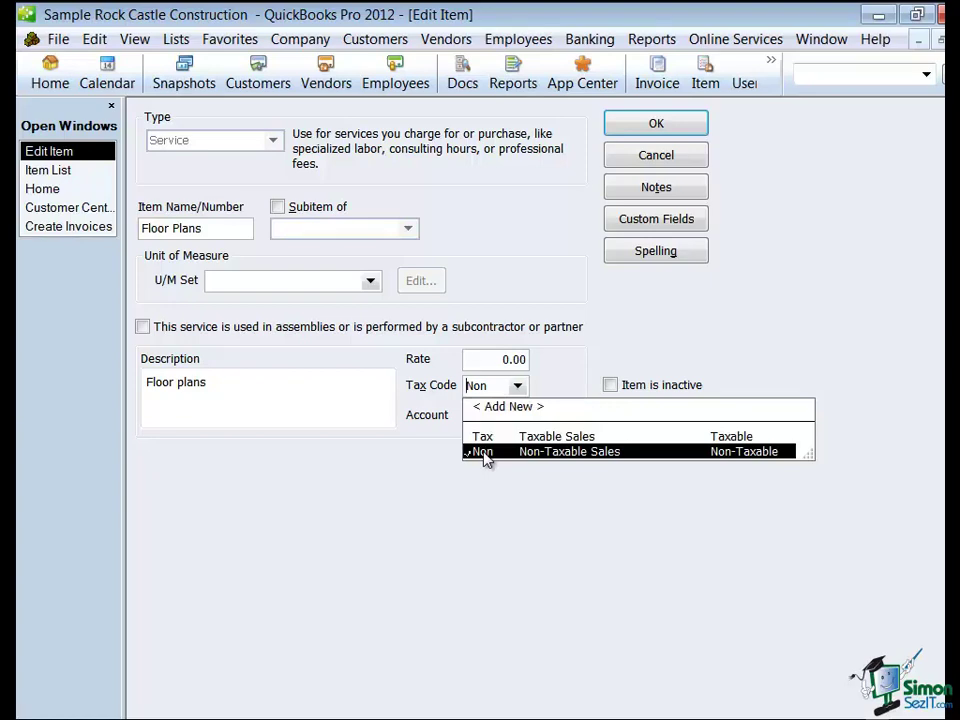
{"action": "left_click", "coordinate": [546, 385]}
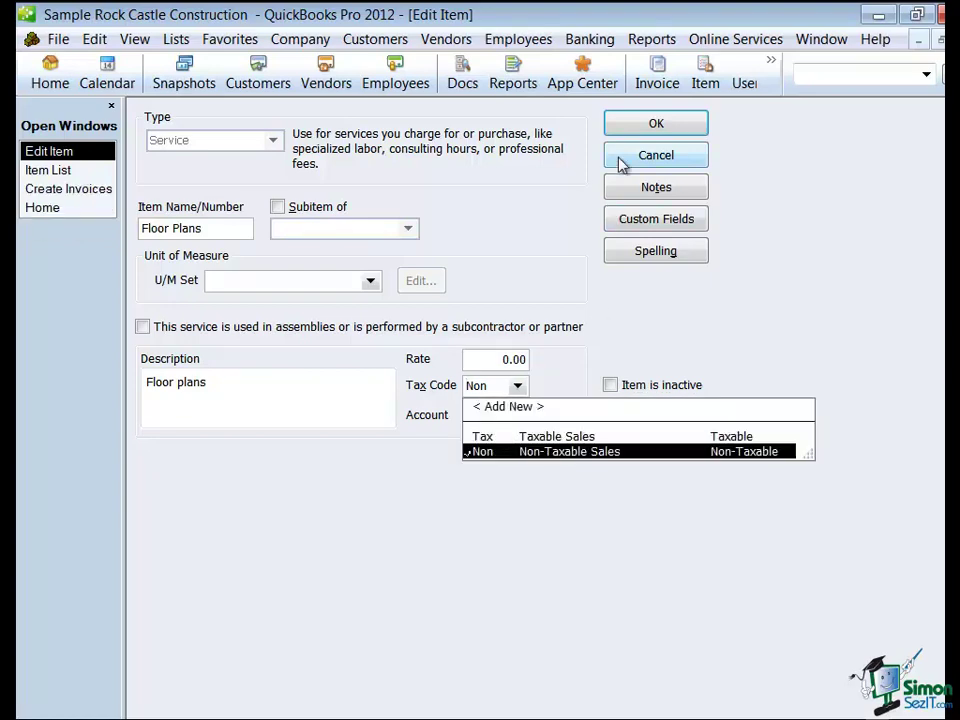
{"action": "left_click", "coordinate": [622, 163]}
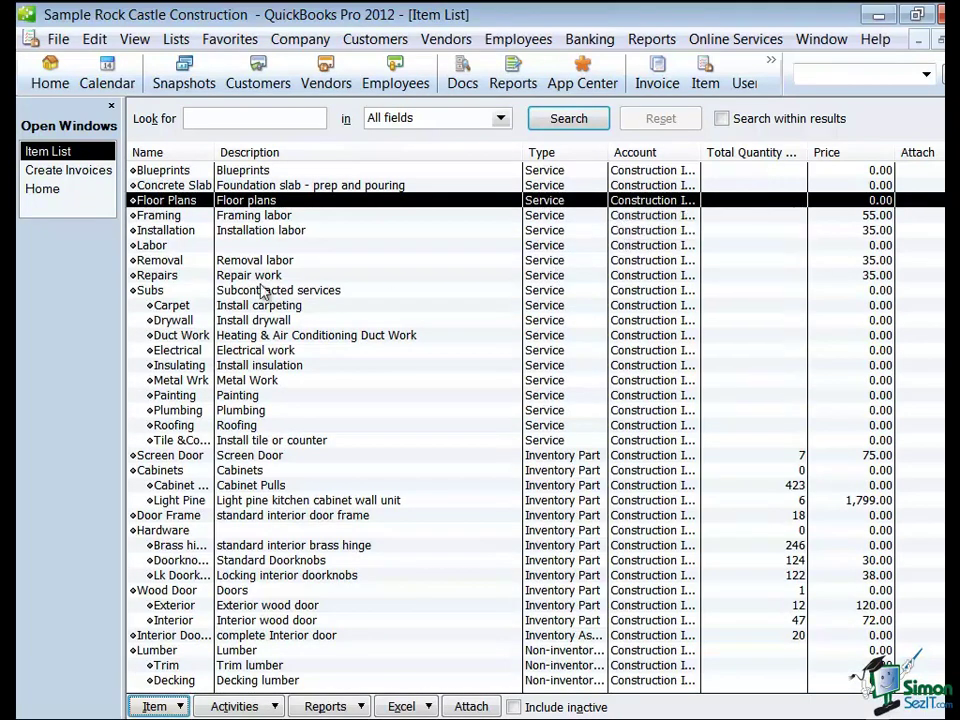
- From the home page's customer list, open the record of the customer with the Sunroom job at its additional information
{"action": "left_click", "coordinate": [106, 189]}
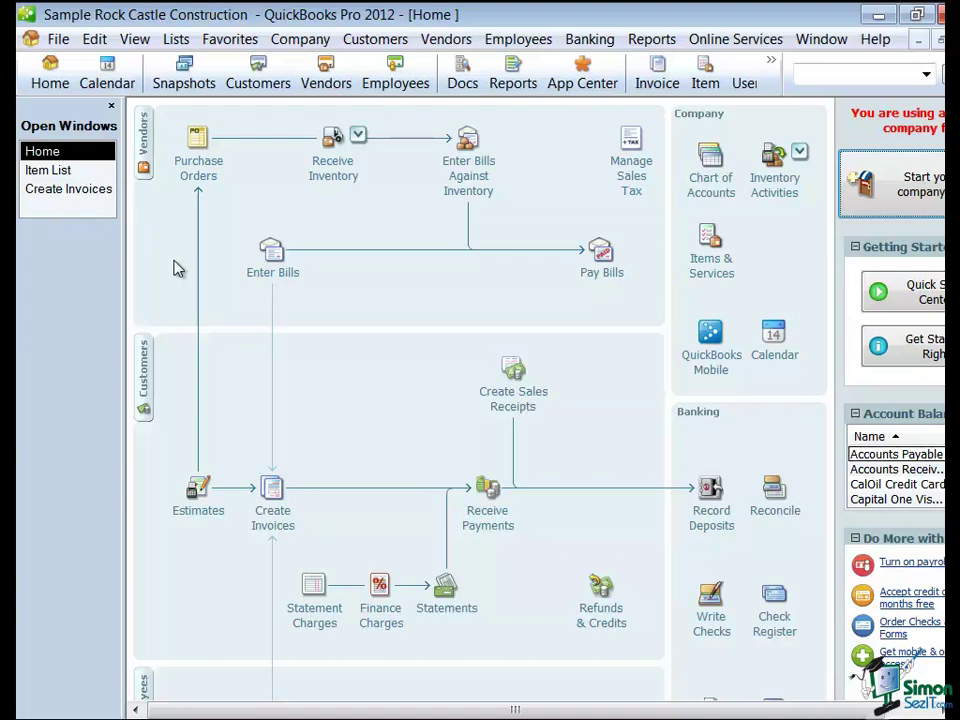
{"action": "left_click", "coordinate": [146, 378]}
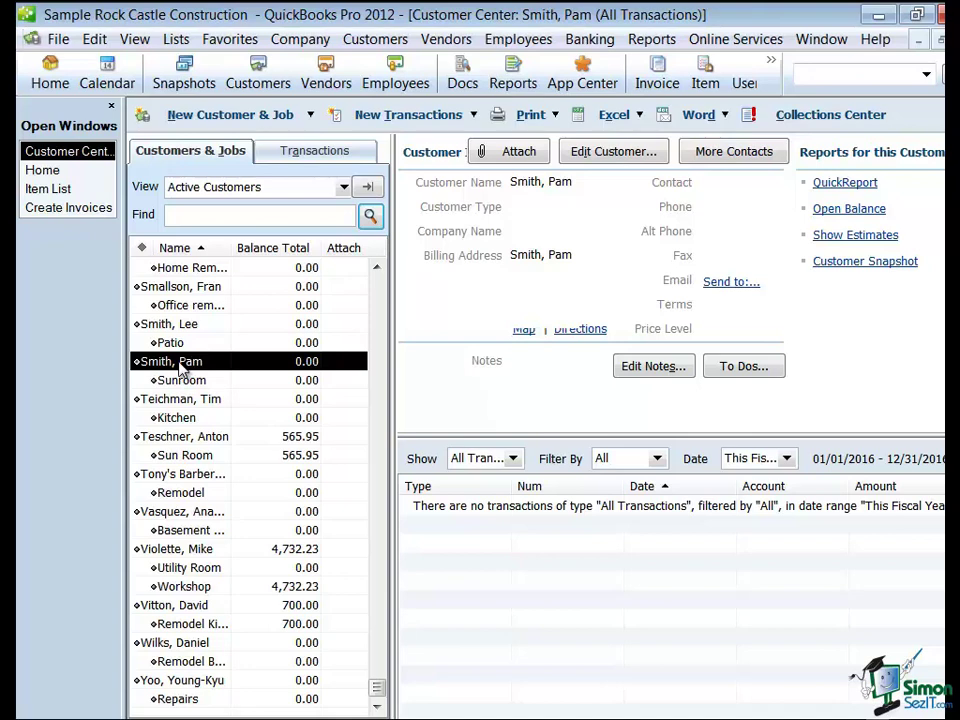
{"action": "double_click", "coordinate": [180, 362]}
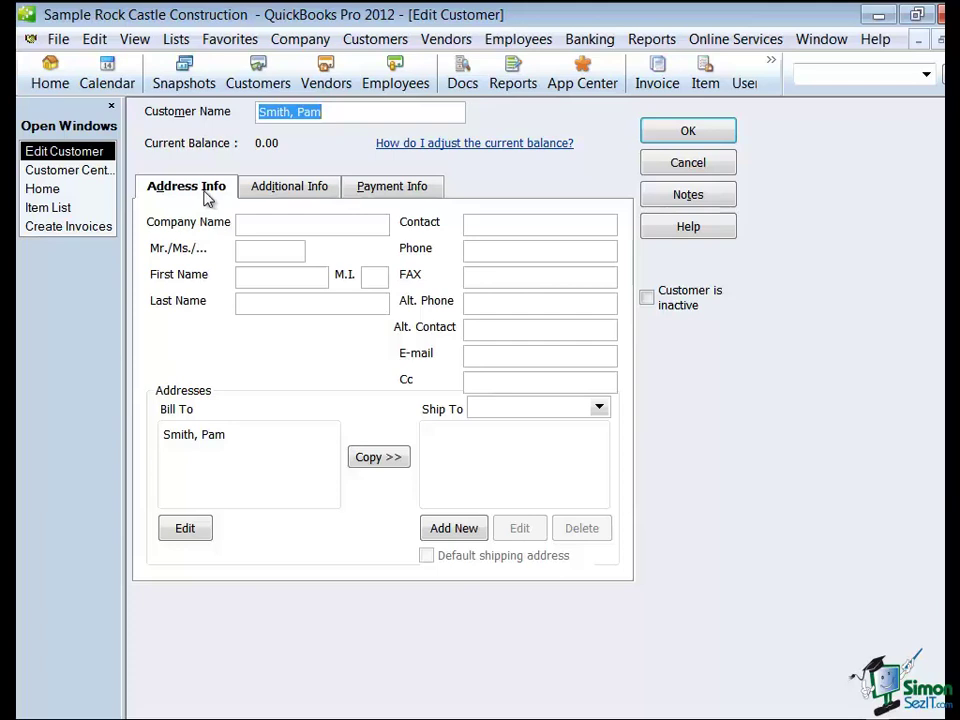
{"action": "left_click", "coordinate": [266, 193]}
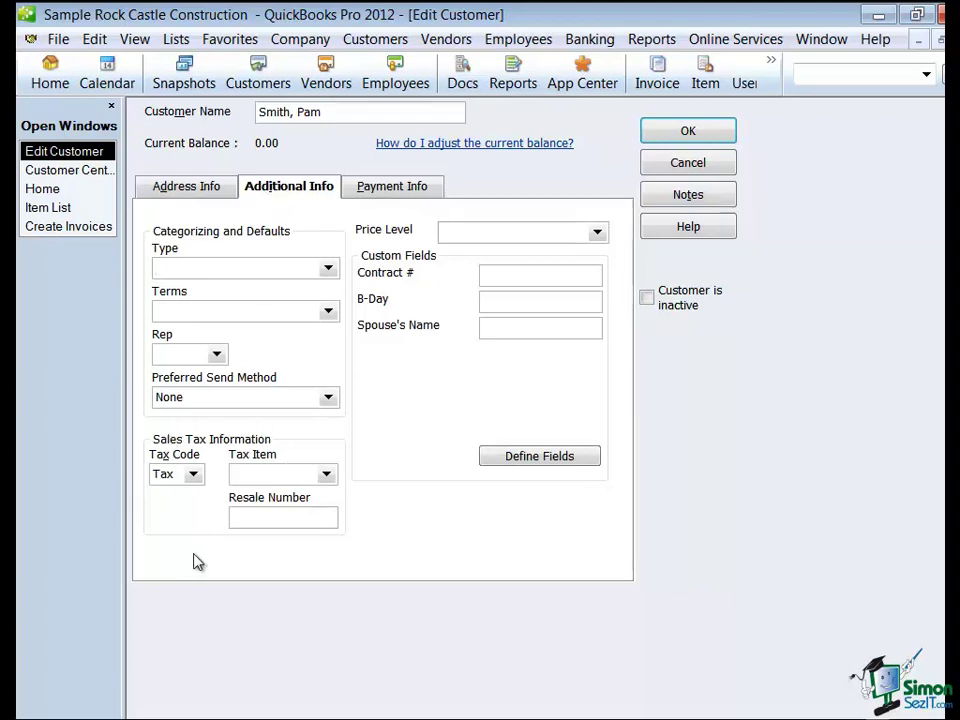
- Check the customer's tax code options, set the tax item to PA Sales tax, save the record and return to the home page
{"action": "left_click", "coordinate": [192, 476]}
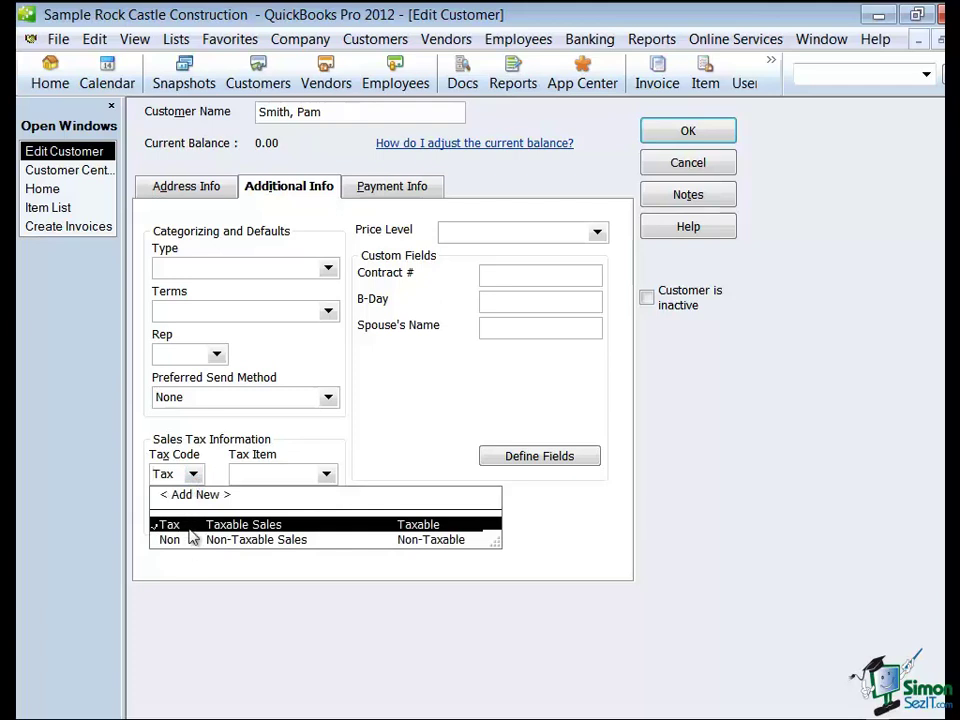
{"action": "left_click", "coordinate": [244, 477]}
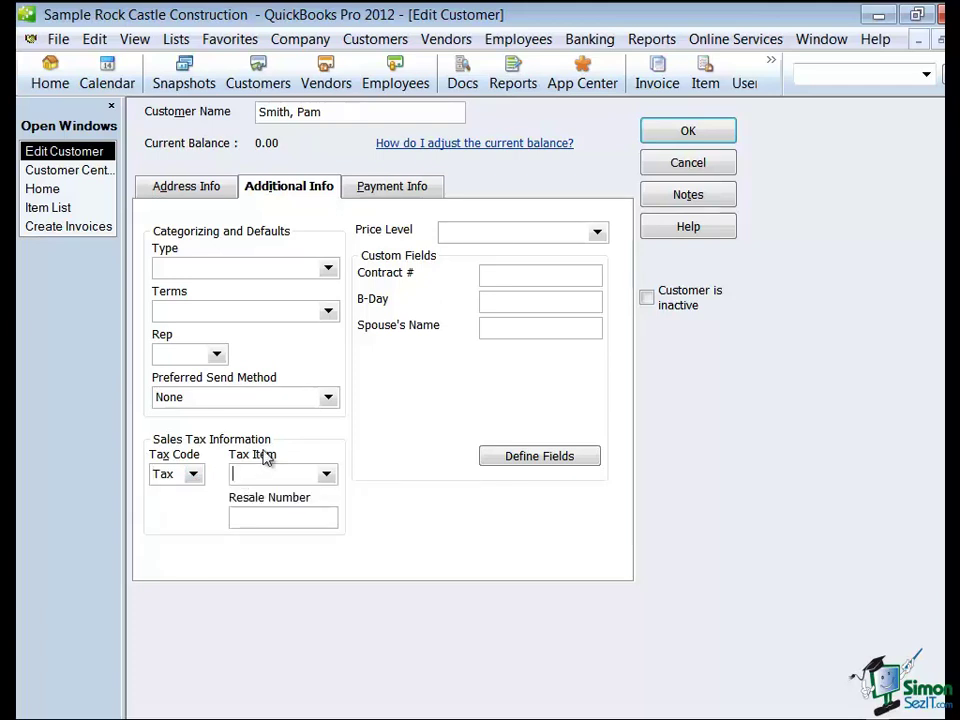
{"action": "type", "text": "PA Sales tax"}
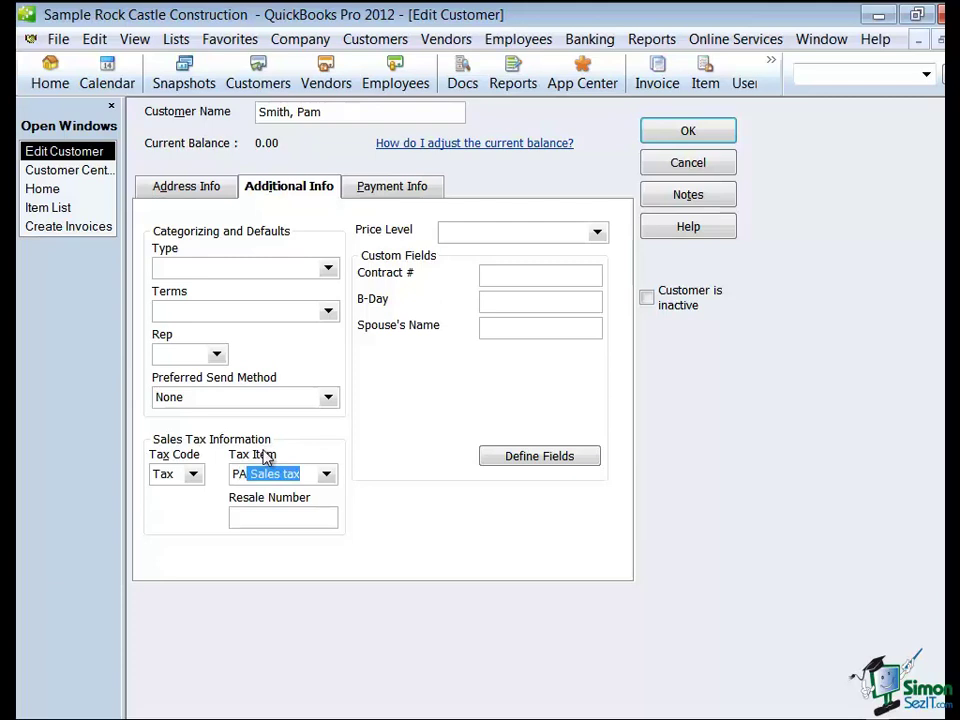
{"action": "key", "text": "Tab"}
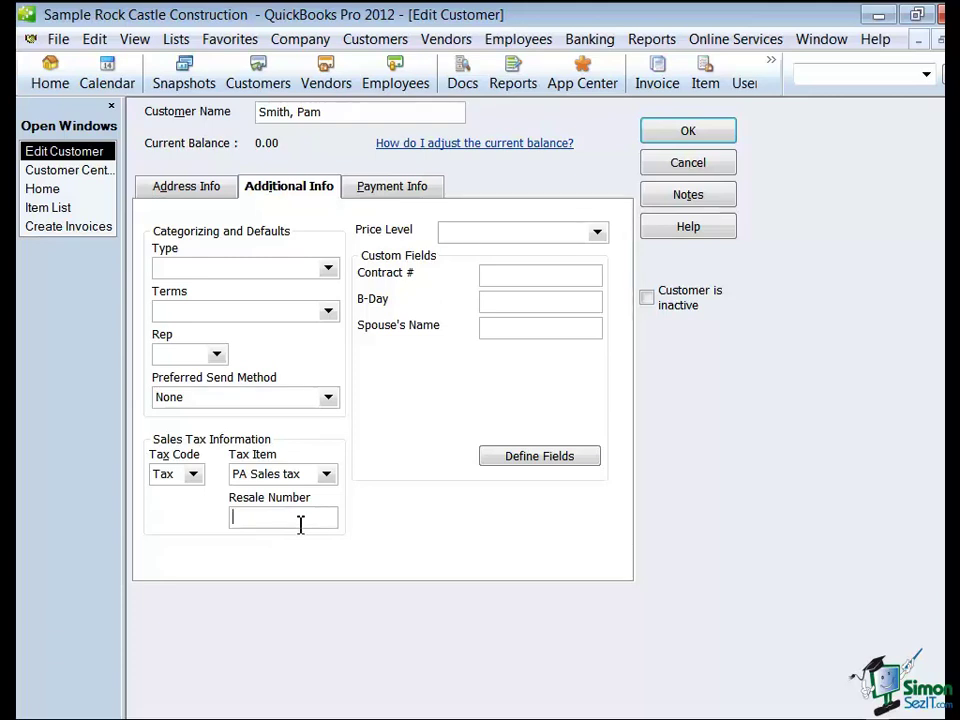
{"action": "left_click", "coordinate": [672, 135]}
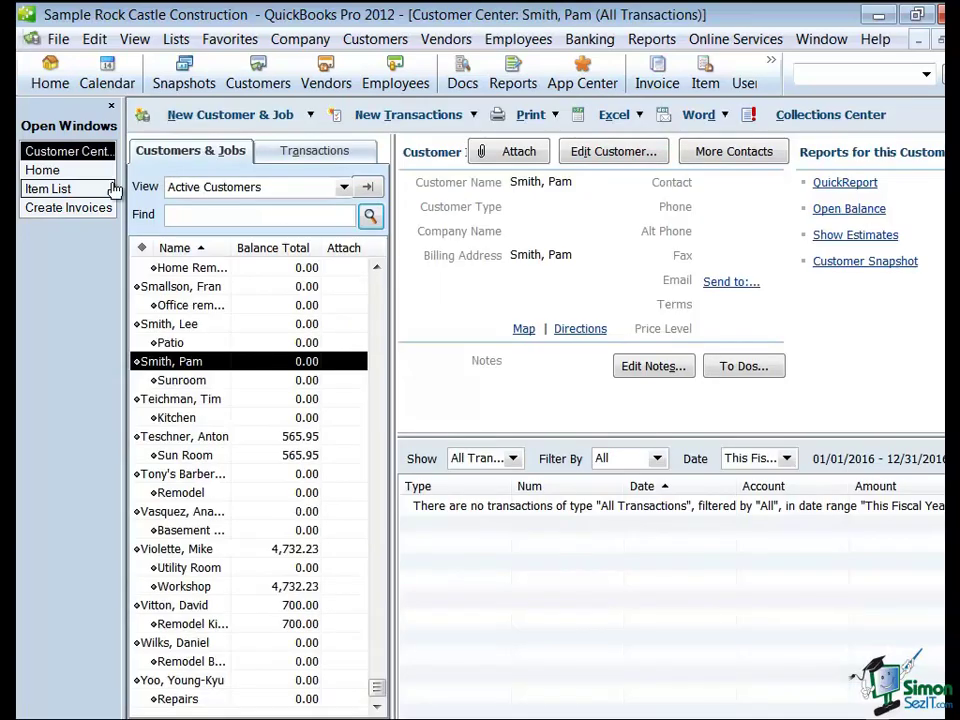
{"action": "left_click", "coordinate": [50, 170]}
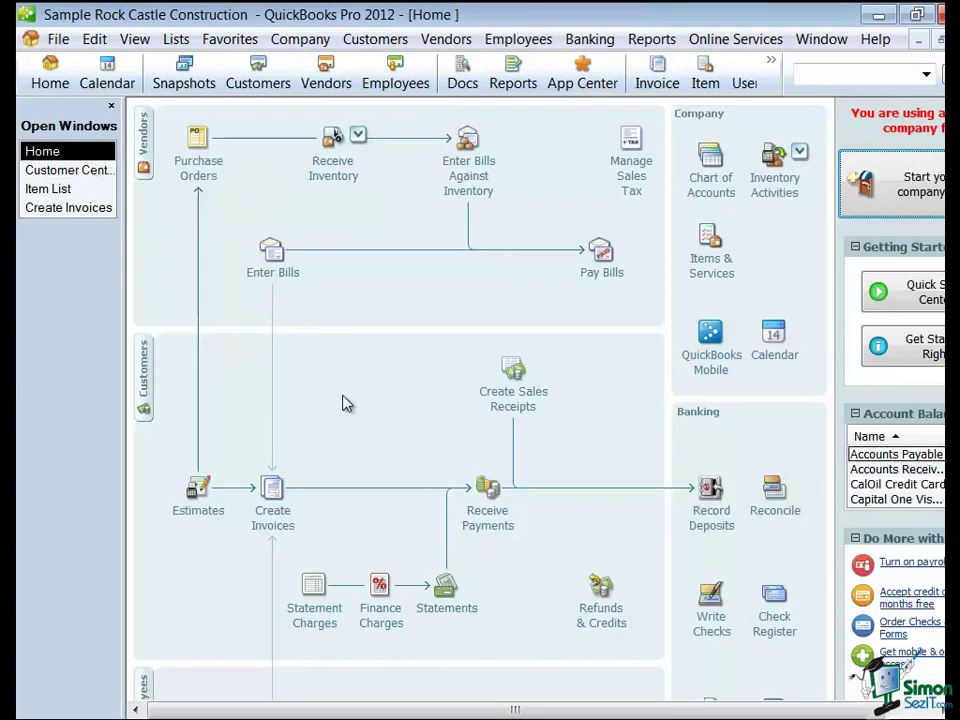